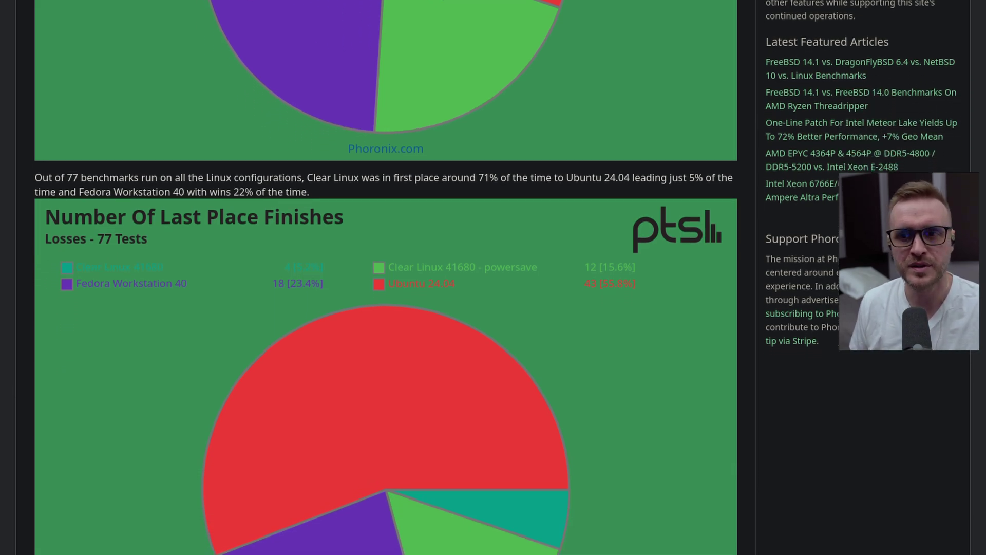
Scroll through the remaining Phoronix benchmark charts, past the last-place and geometric mean results
{"action": "scroll", "coordinate": [493, 277], "scroll_direction": "down", "scroll_amount": 2}
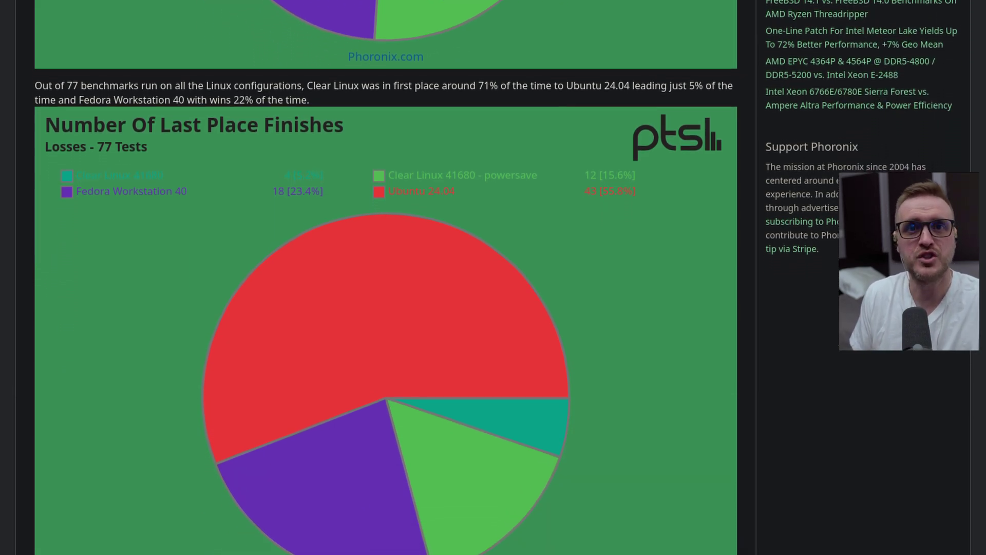
{"action": "scroll", "coordinate": [494, 278], "scroll_direction": "down", "scroll_amount": 2}
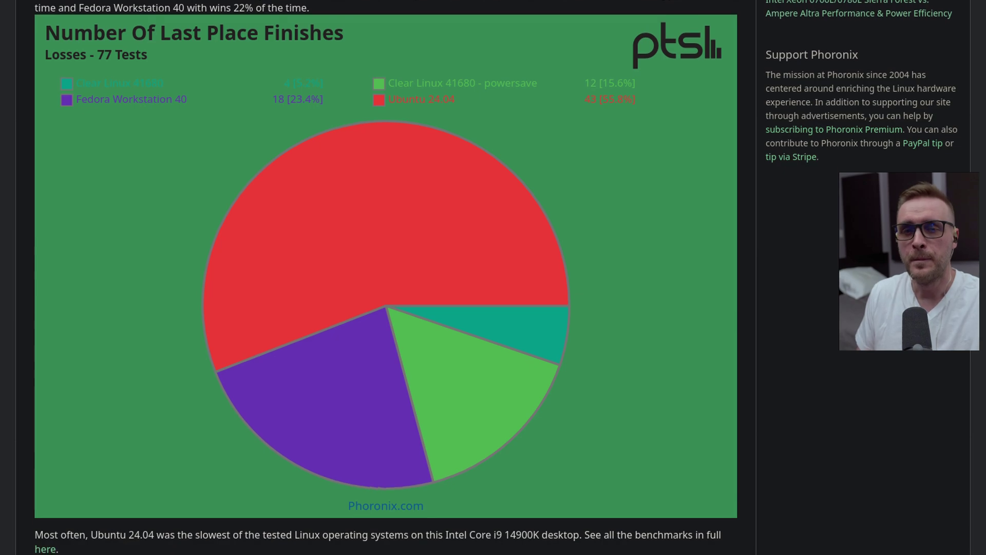
{"action": "scroll", "coordinate": [493, 278], "scroll_direction": "down", "scroll_amount": 2}
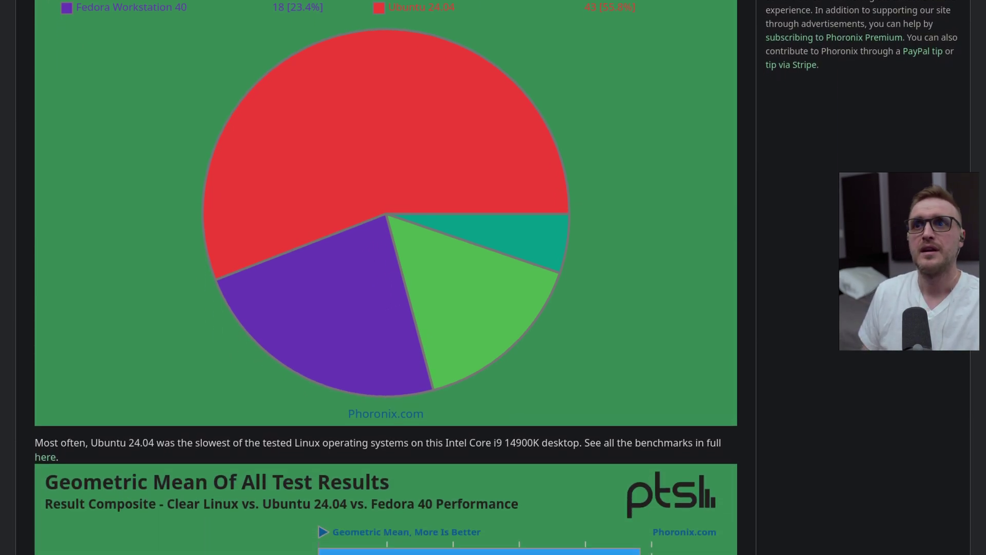
{"action": "scroll", "coordinate": [493, 278], "scroll_direction": "down", "scroll_amount": 2}
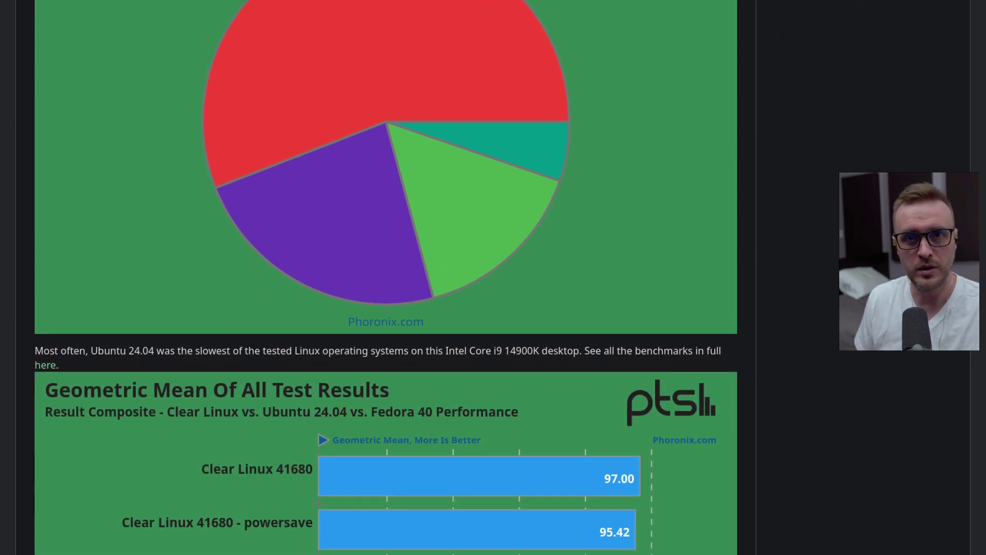
{"action": "scroll", "coordinate": [493, 277], "scroll_direction": "down", "scroll_amount": 2}
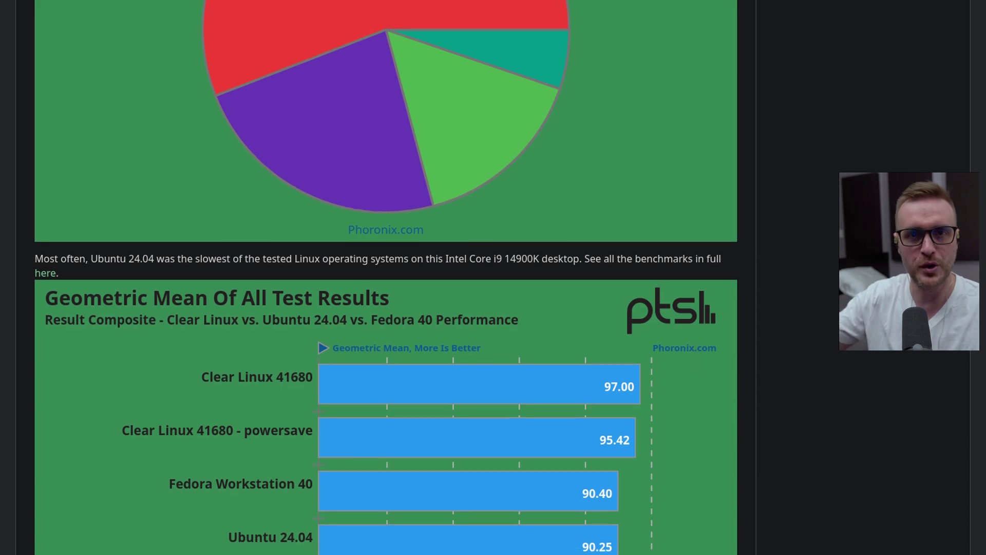
{"action": "scroll", "coordinate": [493, 278], "scroll_direction": "down", "scroll_amount": 2}
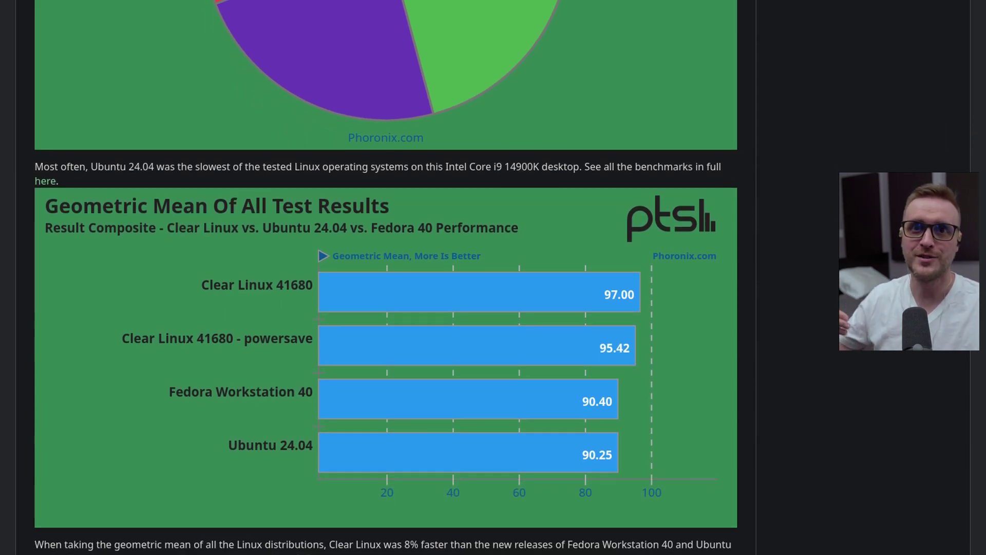
{"action": "scroll", "coordinate": [385, 278], "scroll_direction": "down", "scroll_amount": 2}
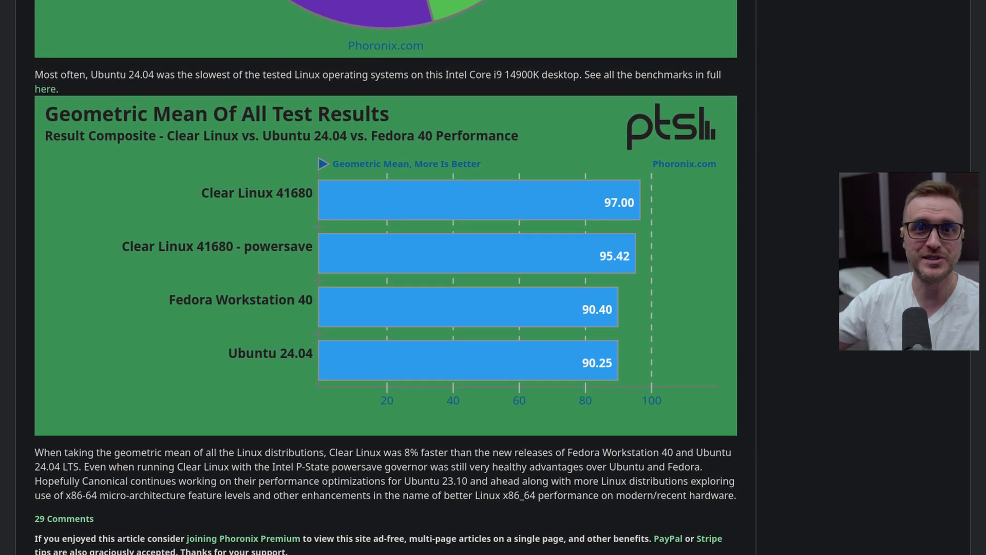
{"action": "scroll", "coordinate": [385, 277], "scroll_direction": "down", "scroll_amount": 1}
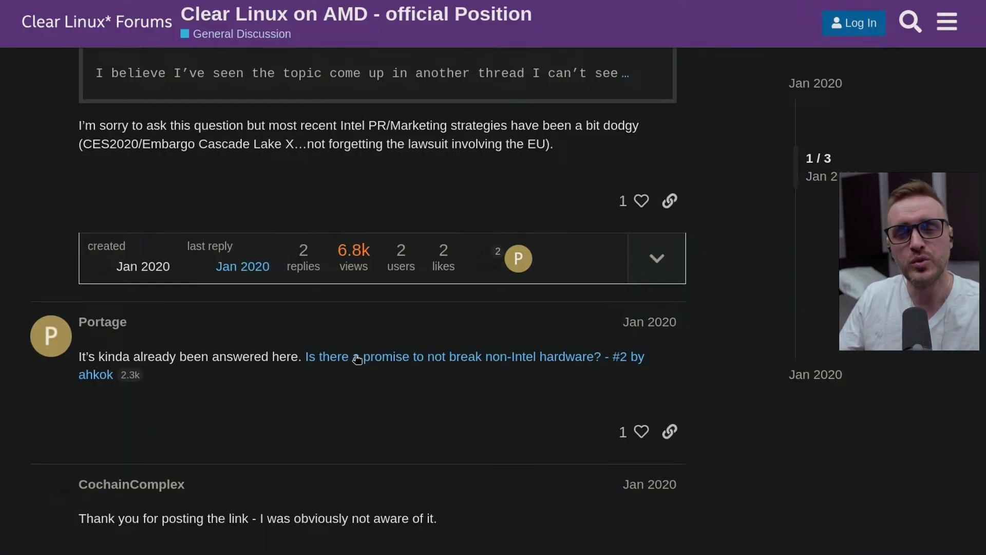
Open the 'Is there a promise to not break non-Intel hardware?' topic and read through its replies
{"action": "left_click", "coordinate": [357, 358]}
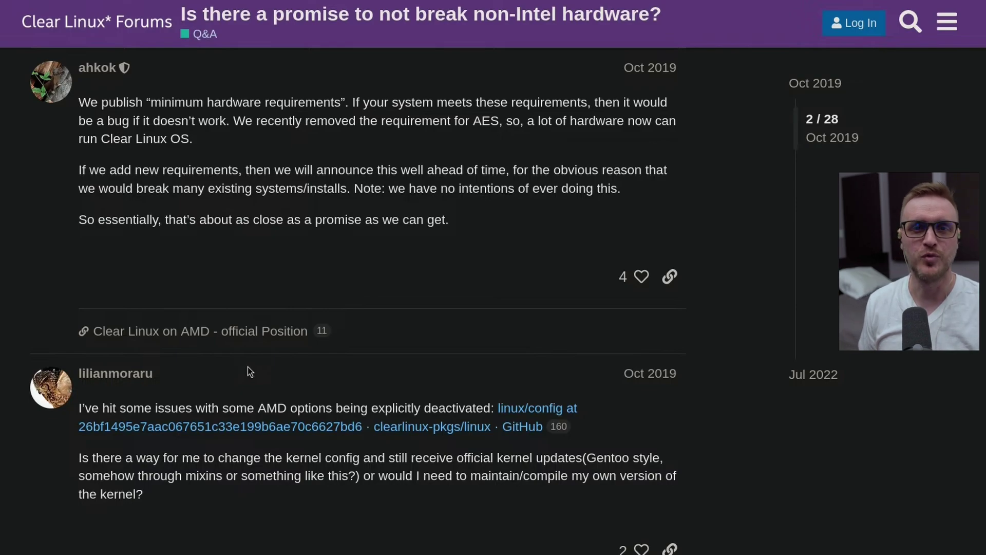
{"action": "scroll", "coordinate": [251, 372], "scroll_direction": "down", "scroll_amount": 6}
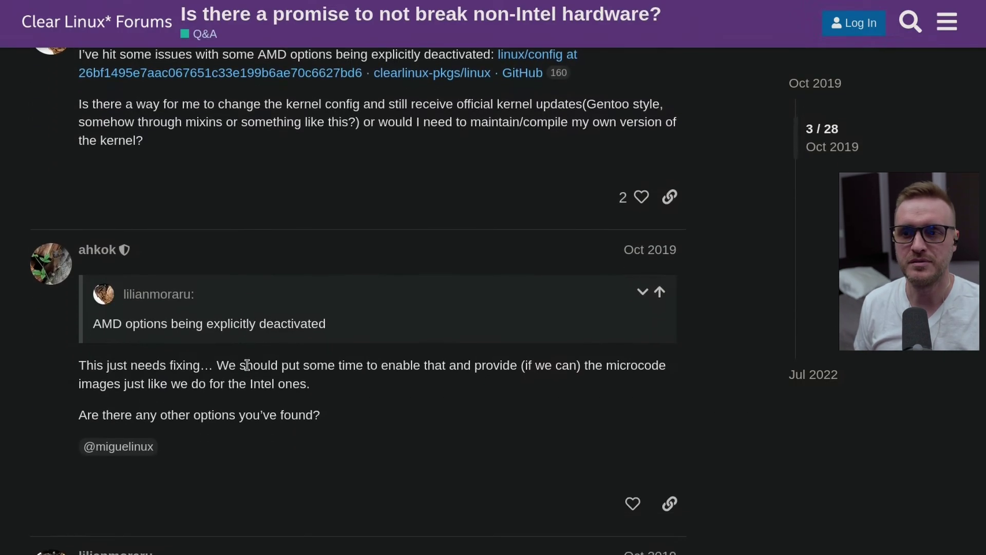
{"action": "scroll", "coordinate": [247, 364], "scroll_direction": "down", "scroll_amount": 4}
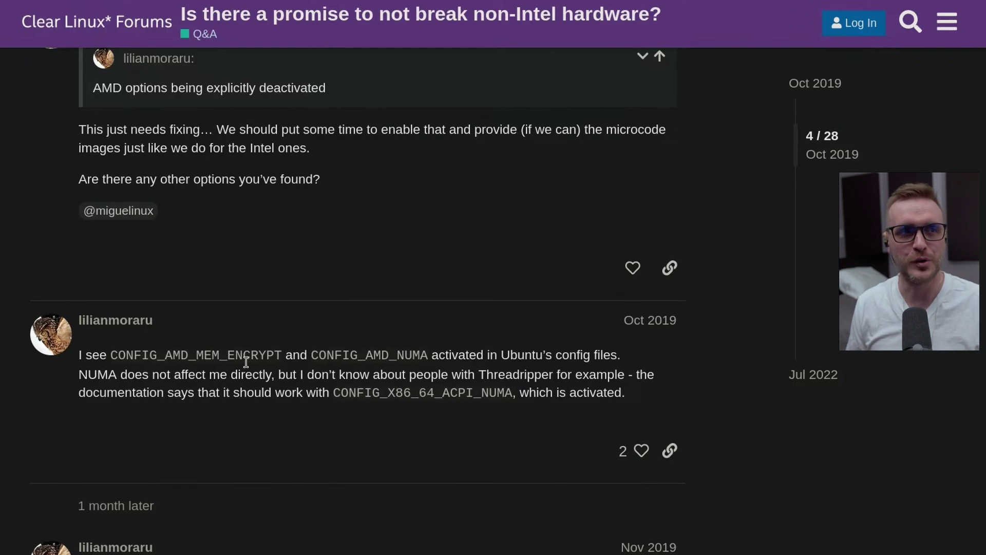
{"action": "scroll", "coordinate": [247, 362], "scroll_direction": "down", "scroll_amount": 8}
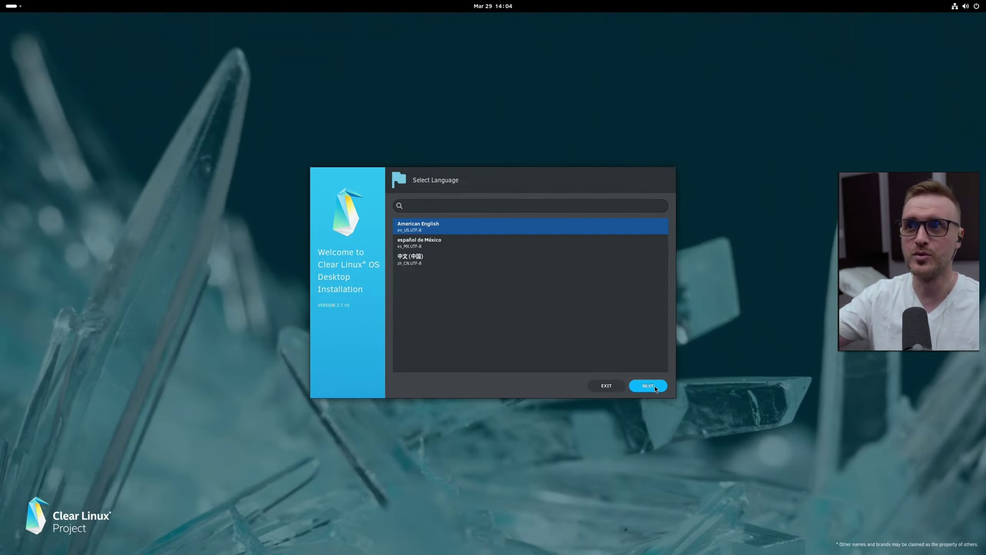
Keep American English, set the time zone to America/Toronto, and keep the us keyboard layout
{"action": "left_click", "coordinate": [654, 386]}
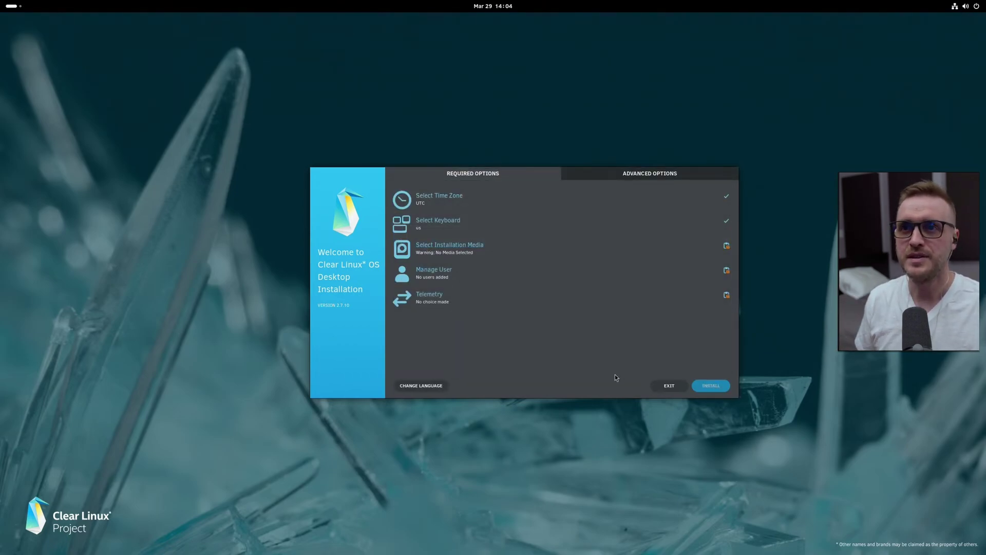
{"action": "left_click", "coordinate": [512, 196]}
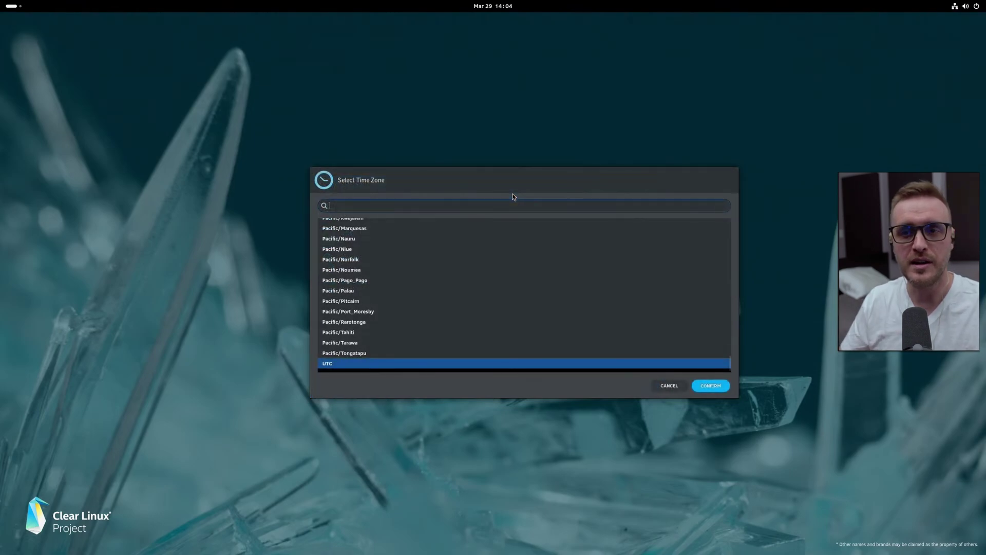
{"action": "type", "text": "am"}
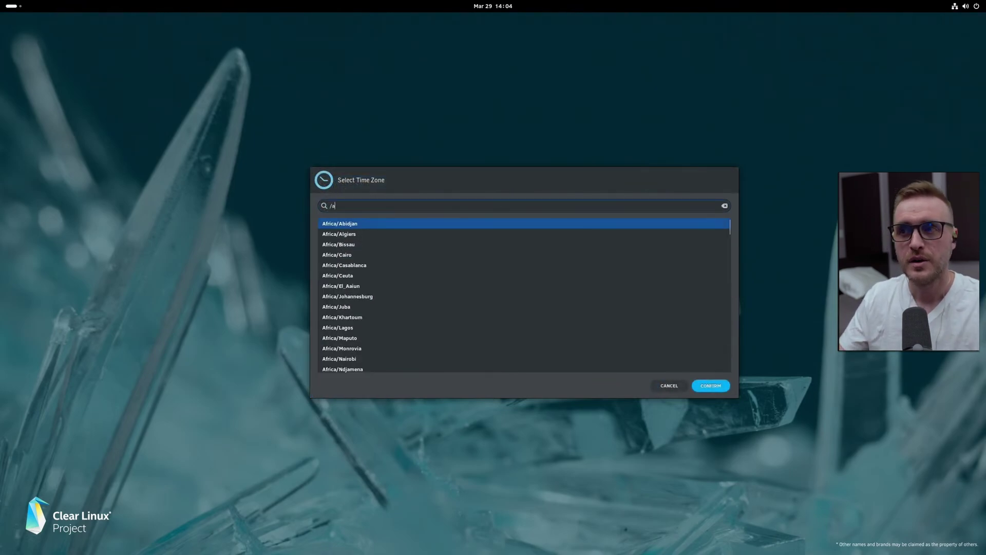
{"action": "key", "text": "BackSpace"}
{"action": "key", "text": "BackSpace"}
{"action": "type", "text": "amr"}
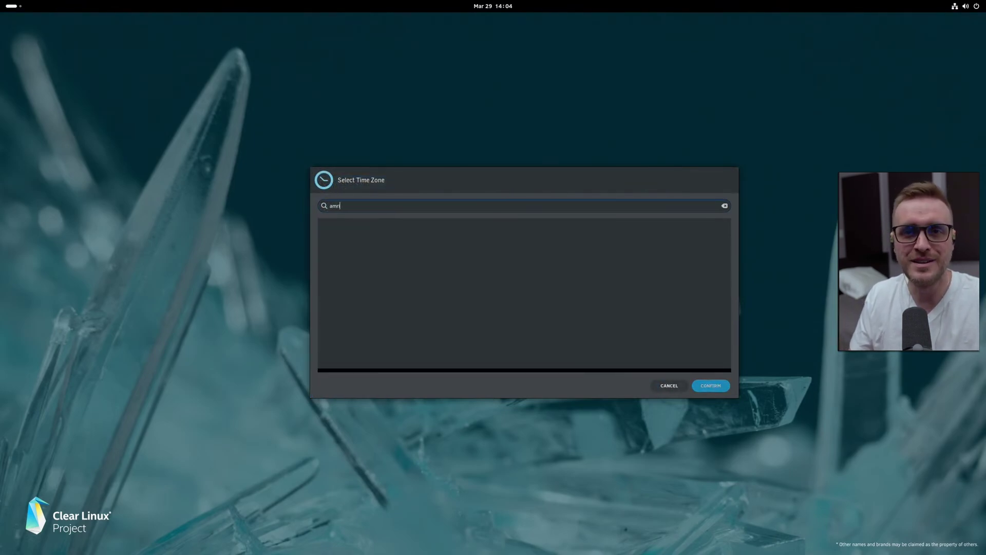
{"action": "type", "text": "rica/to"}
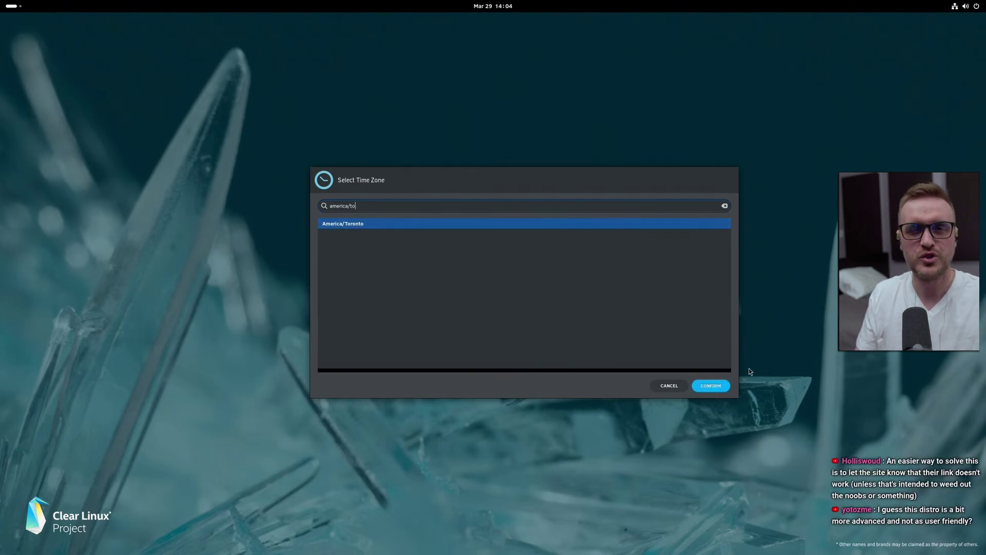
{"action": "left_click", "coordinate": [713, 385]}
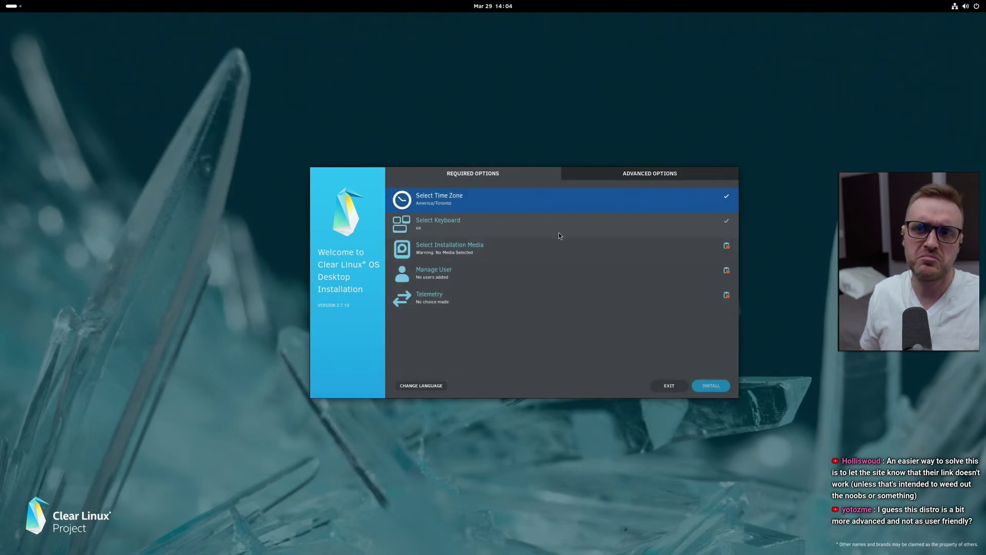
{"action": "left_click", "coordinate": [556, 230]}
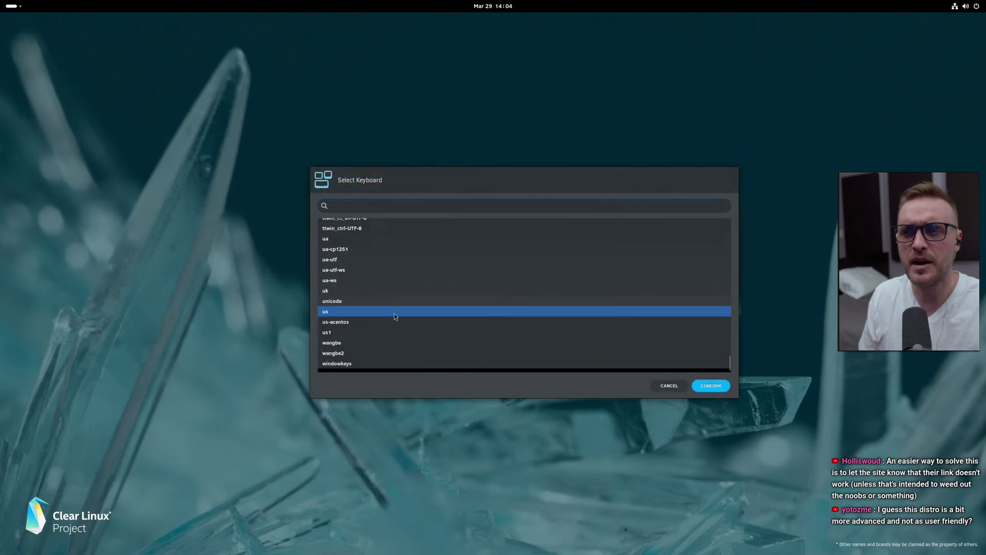
{"action": "left_click", "coordinate": [709, 386]}
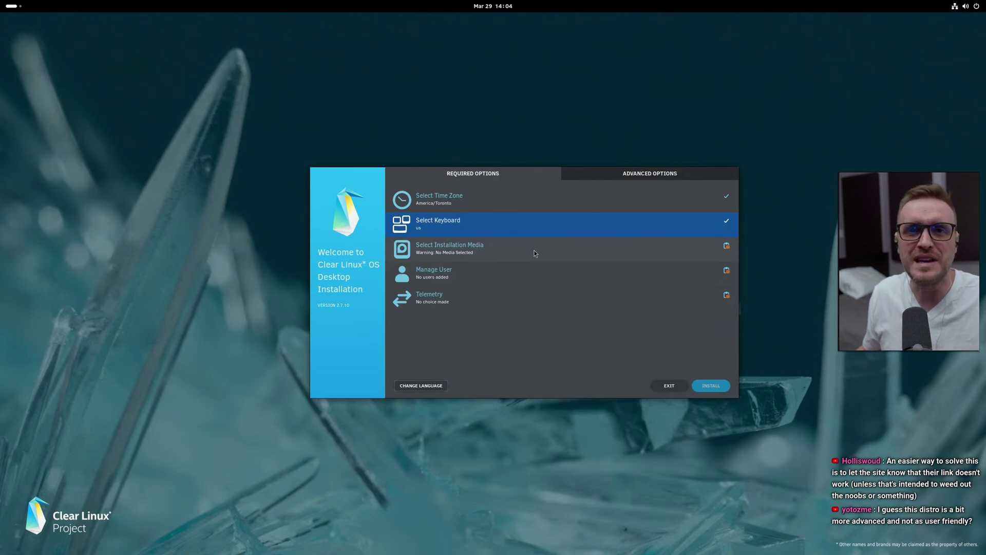
Choose the Samsung SSD 980 PRO 1TB as the installation disk
{"action": "left_click", "coordinate": [535, 250]}
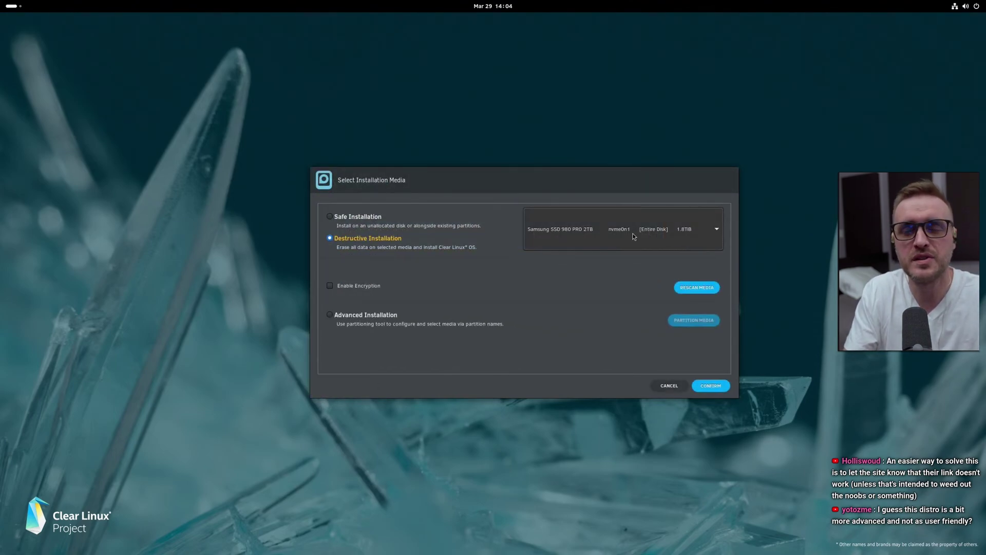
{"action": "left_click", "coordinate": [685, 234]}
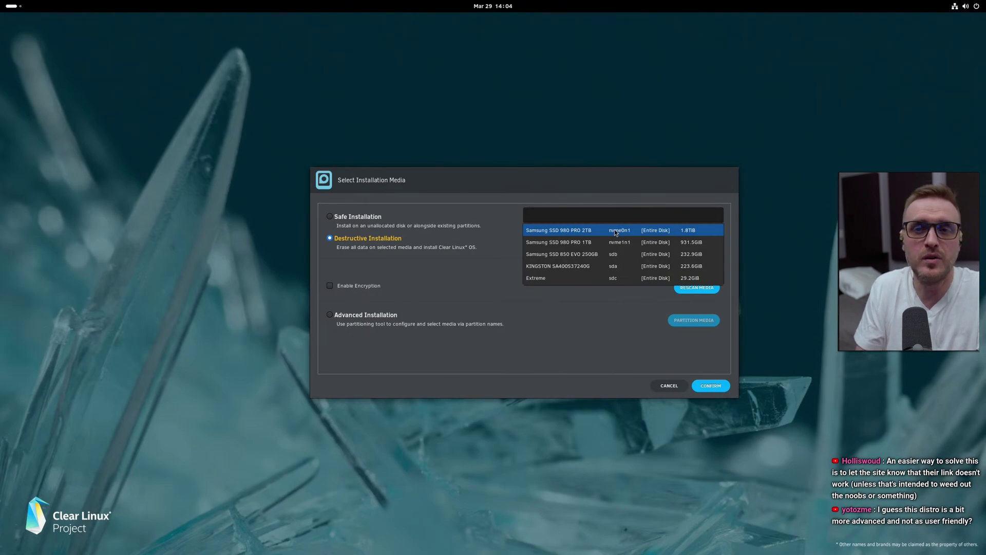
{"action": "left_click", "coordinate": [585, 242]}
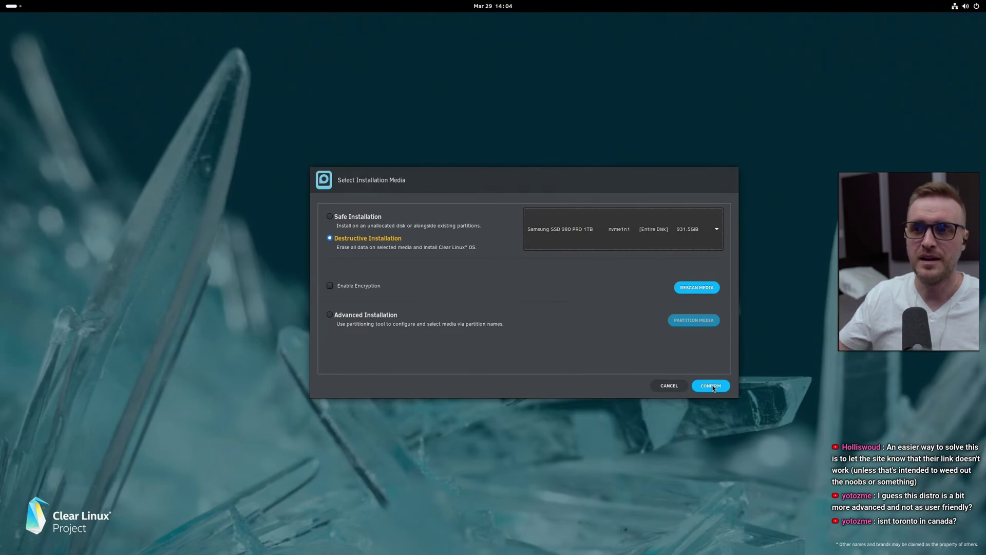
{"action": "left_click", "coordinate": [711, 386]}
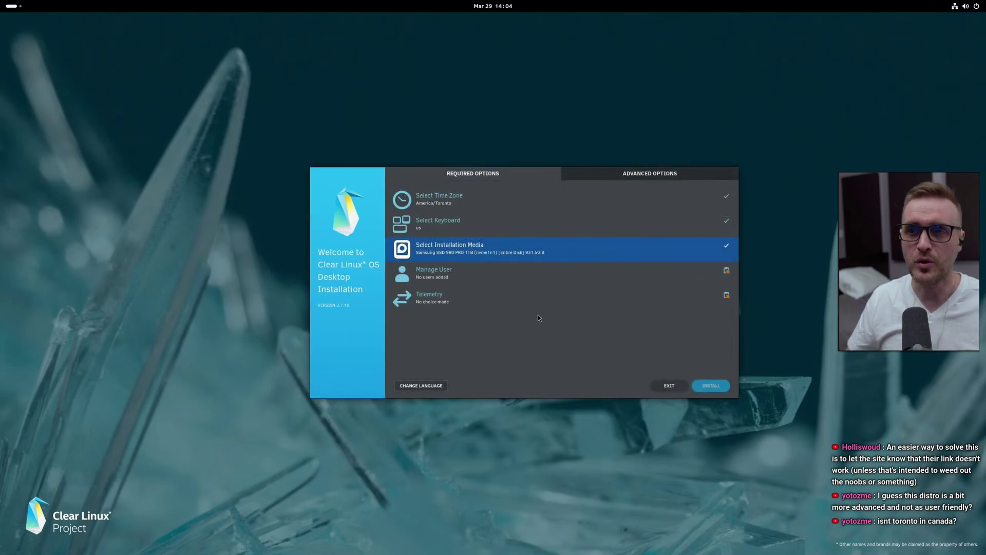
Fill in the administrator account's user name, login, and password entered twice
{"action": "left_click", "coordinate": [495, 272]}
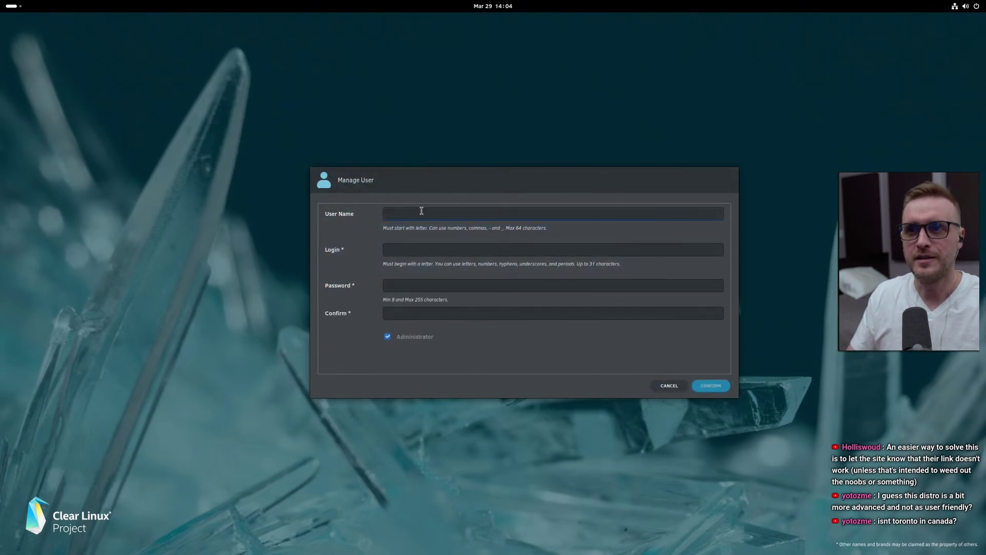
{"action": "type", "text": "A1RM$"}
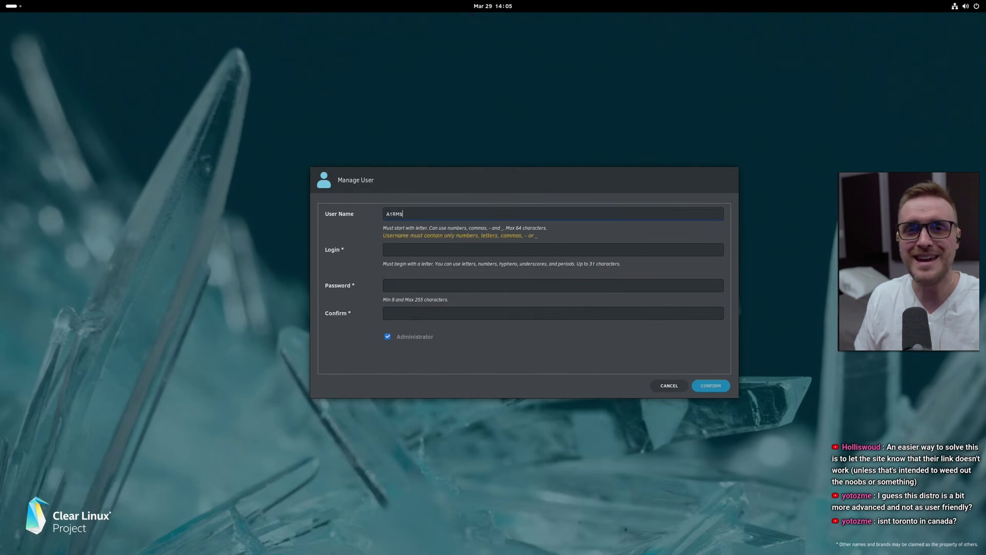
{"action": "key", "text": "BackSpace"}
{"action": "type", "text": "4X"}
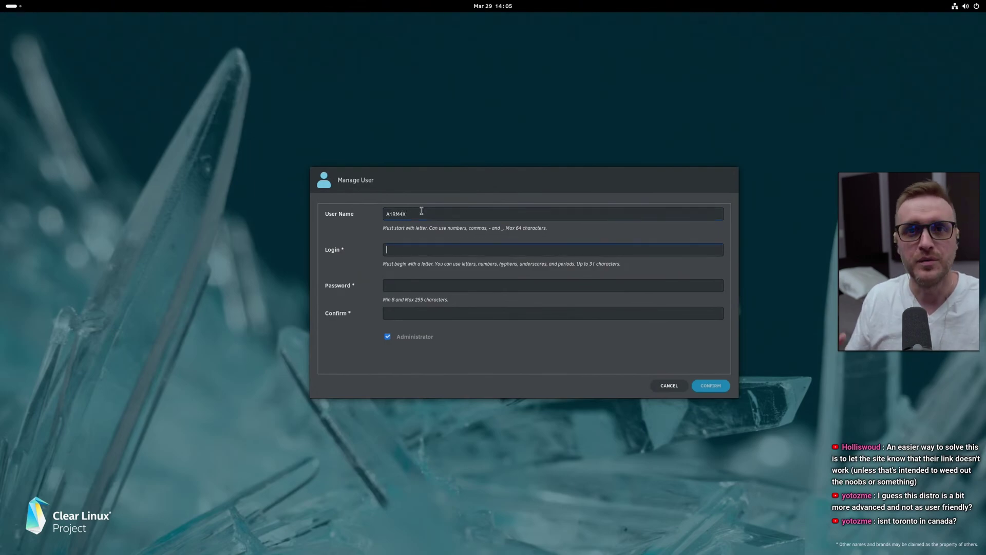
{"action": "type", "text": "a1rm4"}
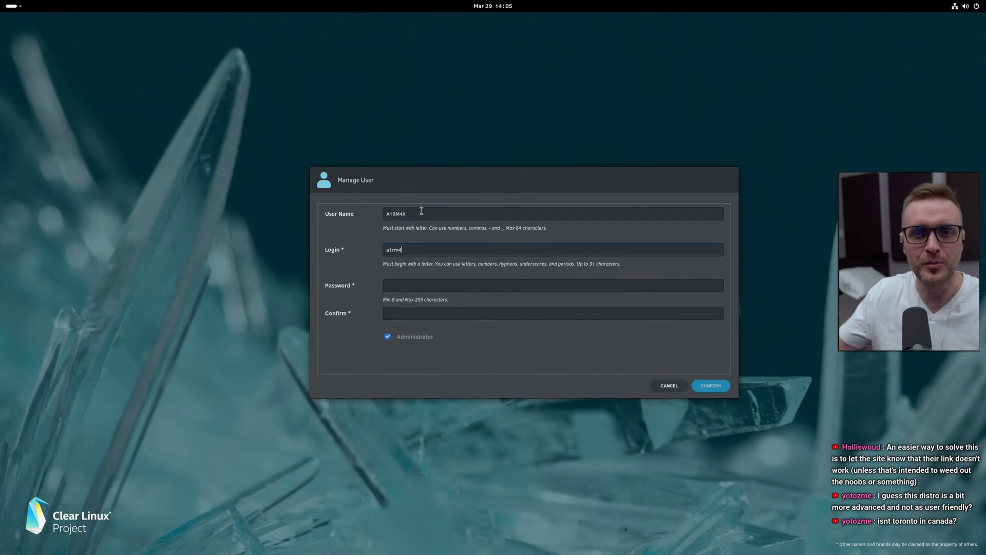
{"action": "type", "text": "xa"}
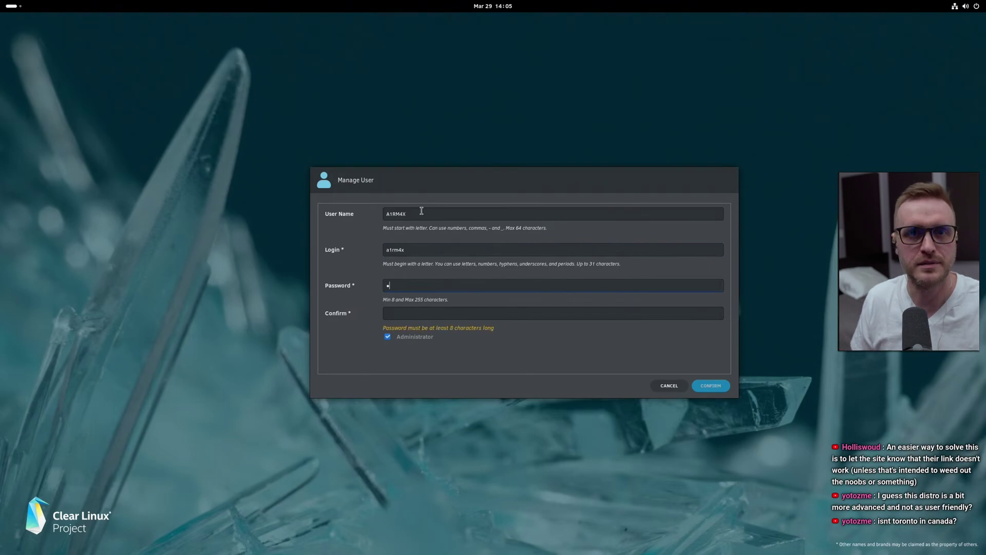
{"action": "type", "text": "bcdefghi"}
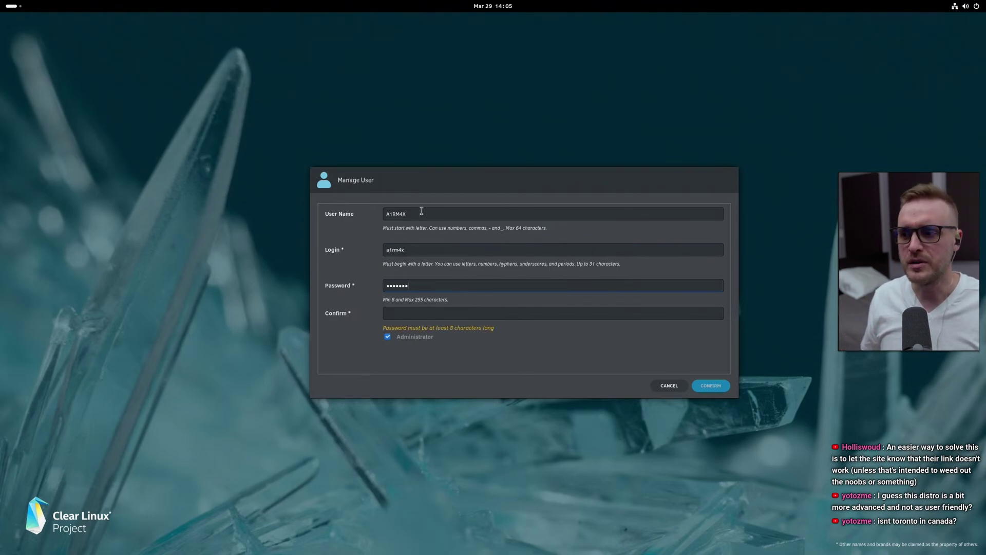
{"action": "key", "text": "Tab"}
{"action": "type", "text": "abcdef"}
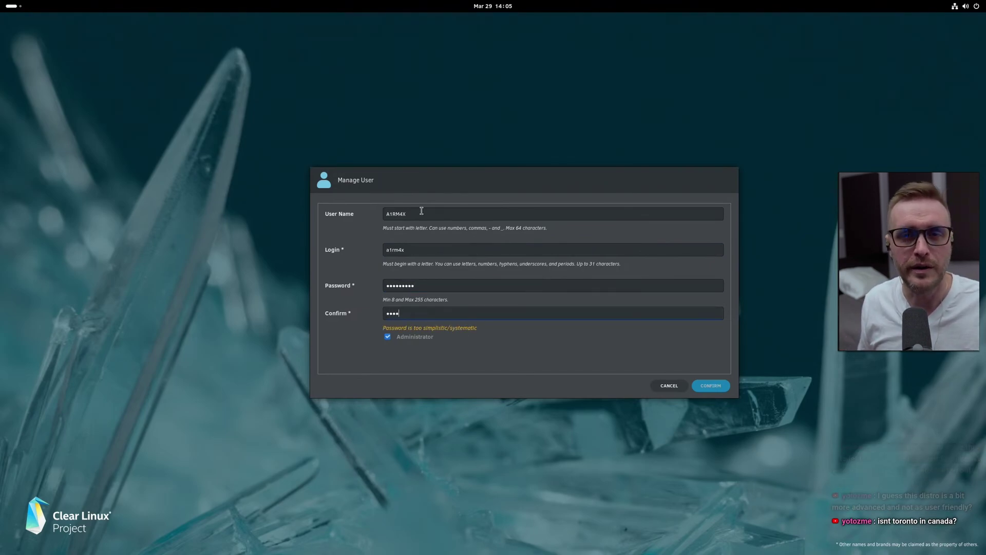
{"action": "type", "text": "ghi"}
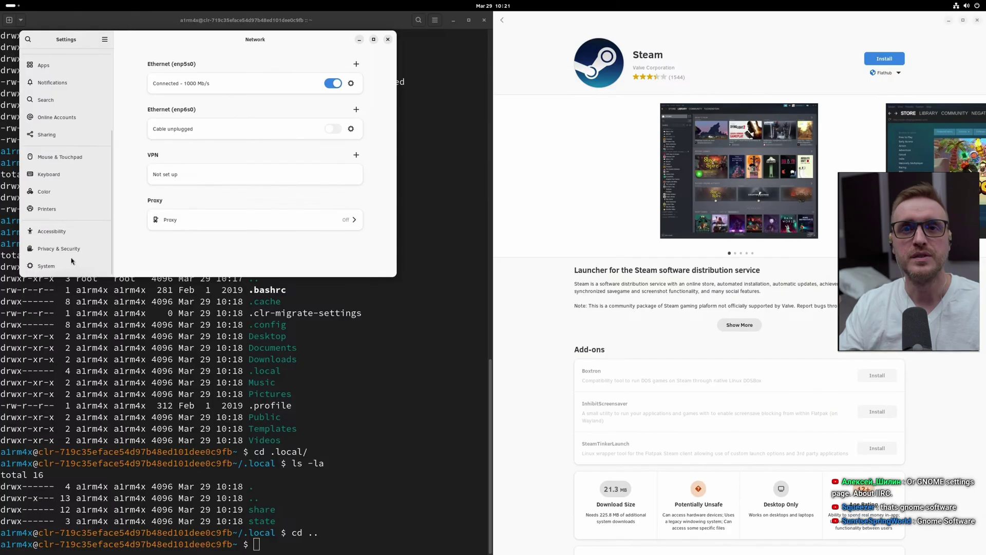
{"action": "left_click", "coordinate": [68, 266]}
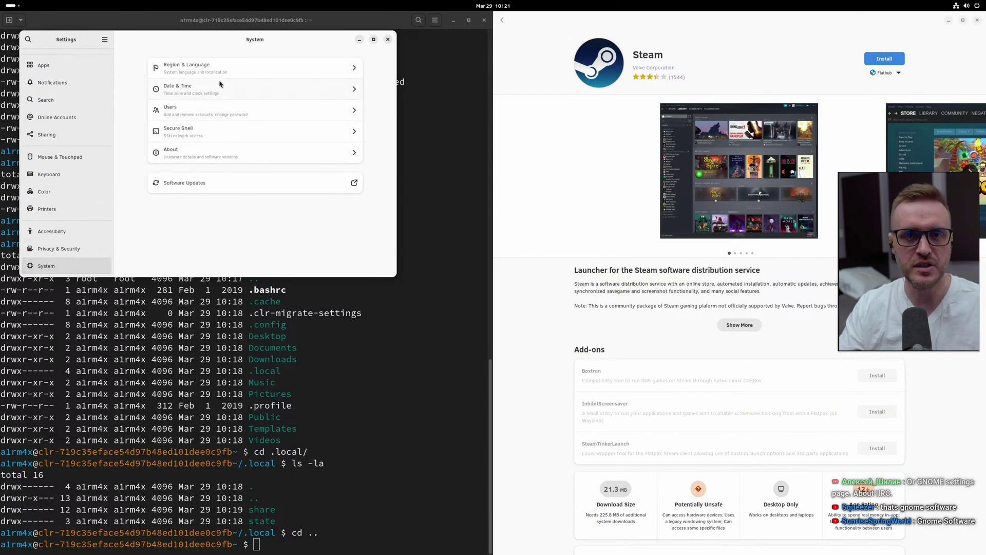
Change the Device Name on the About page to ClearLinuxBTW
{"action": "left_click", "coordinate": [220, 154]}
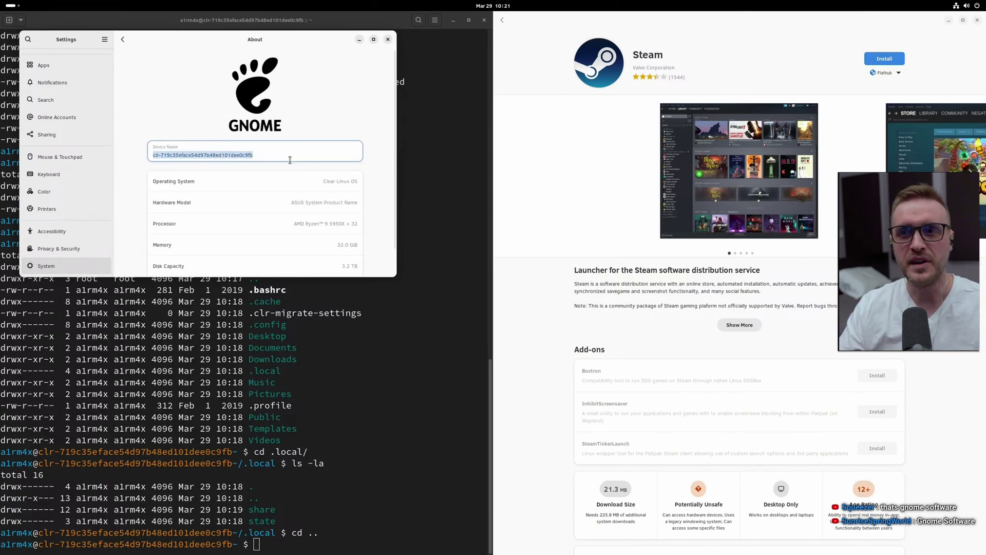
{"action": "type", "text": "Cleatr"}
{"action": "key", "text": "BackSpace"}
{"action": "key", "text": "BackSpace"}
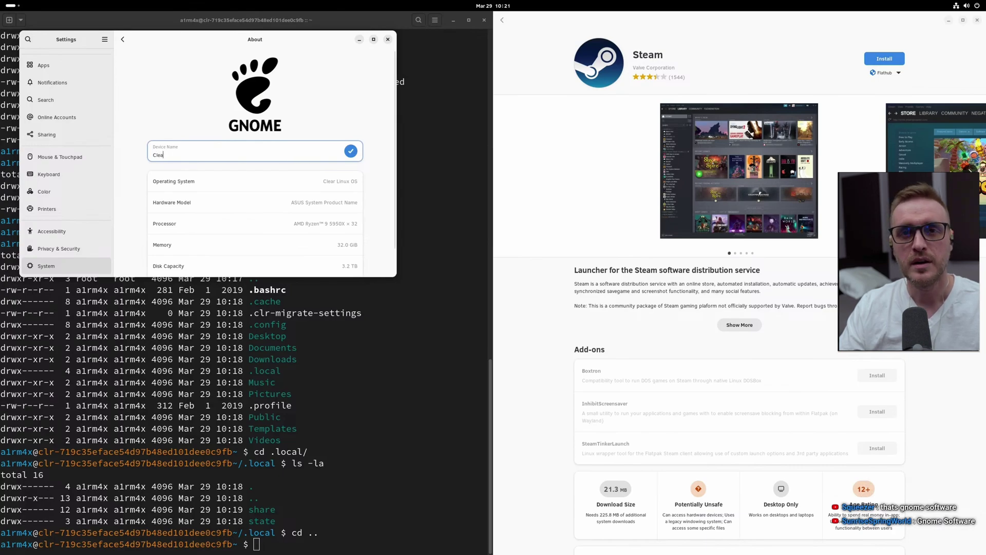
{"action": "type", "text": "rLinux"}
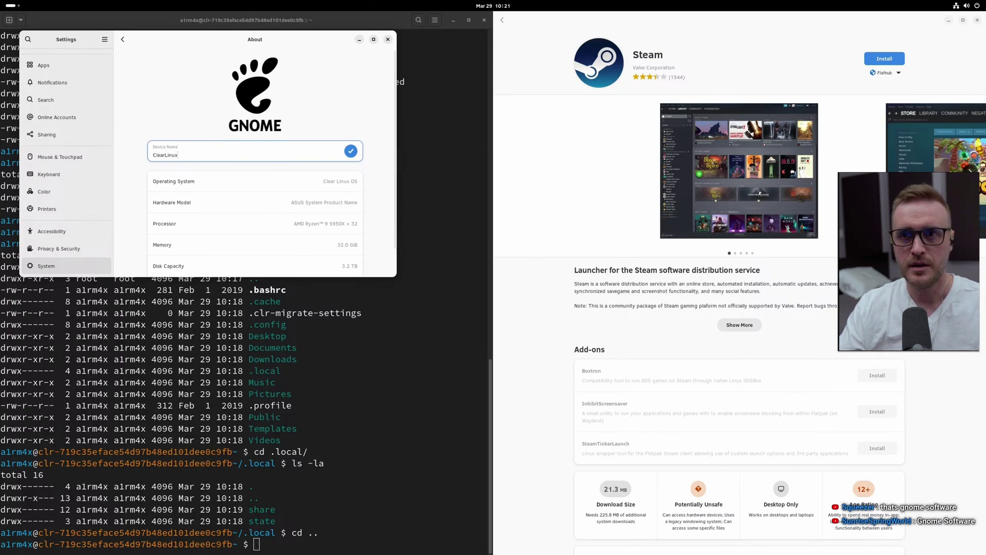
{"action": "type", "text": "BTW"}
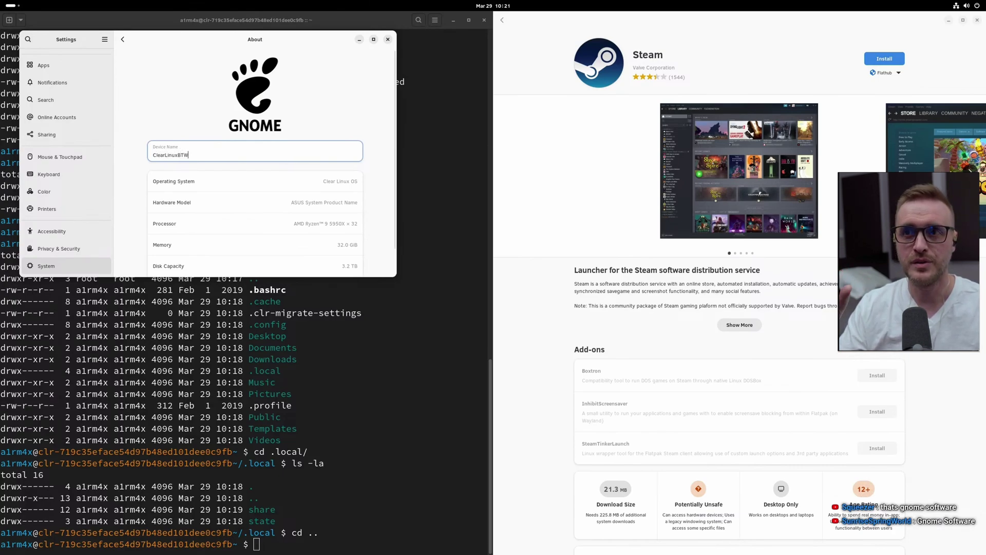
Replace the old terminal with a new one launched from the Activities dash
{"action": "left_click", "coordinate": [485, 19]}
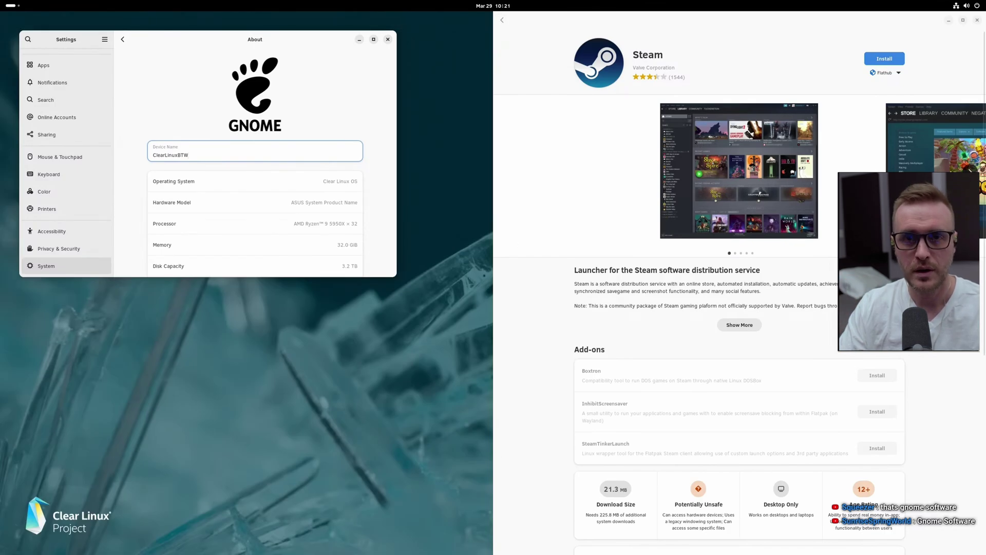
{"action": "key", "text": "super"}
{"action": "left_click", "coordinate": [399, 532]}
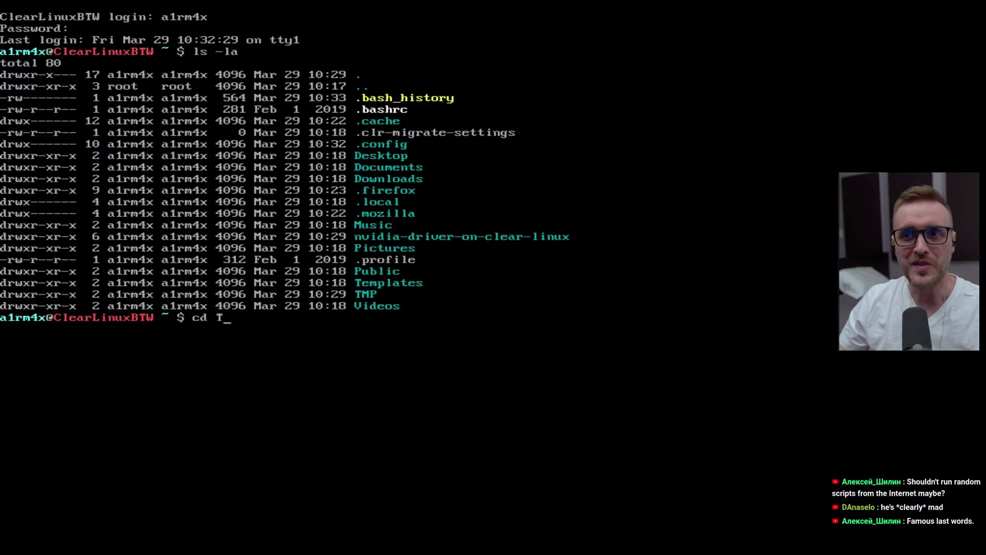
Look inside the TMP folder with ls -la, then return home and list its contents
{"action": "key", "text": "Return"}
{"action": "type", "text": "cd T"}
{"action": "key", "text": "Tab"}
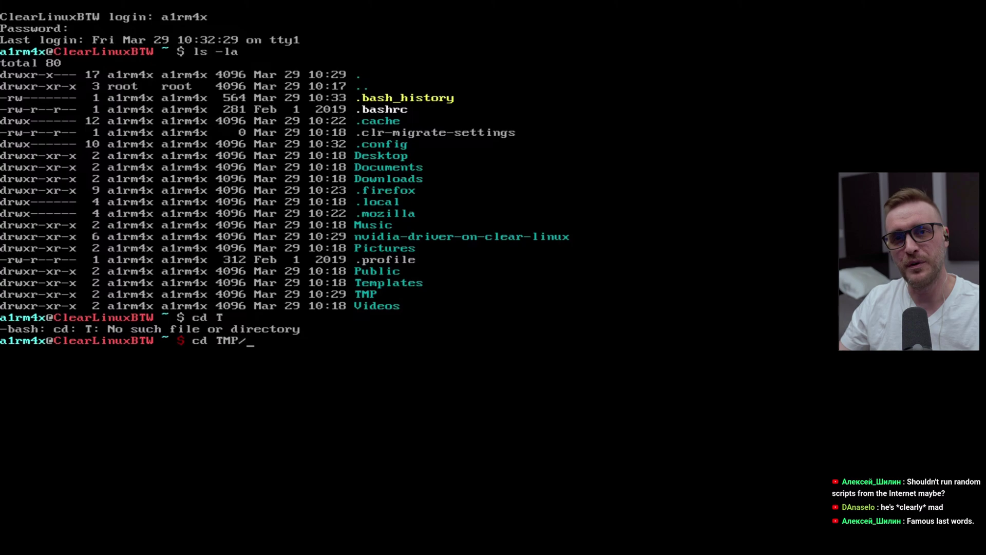
{"action": "key", "text": "Return"}
{"action": "type", "text": "ls -la"}
{"action": "key", "text": "Return"}
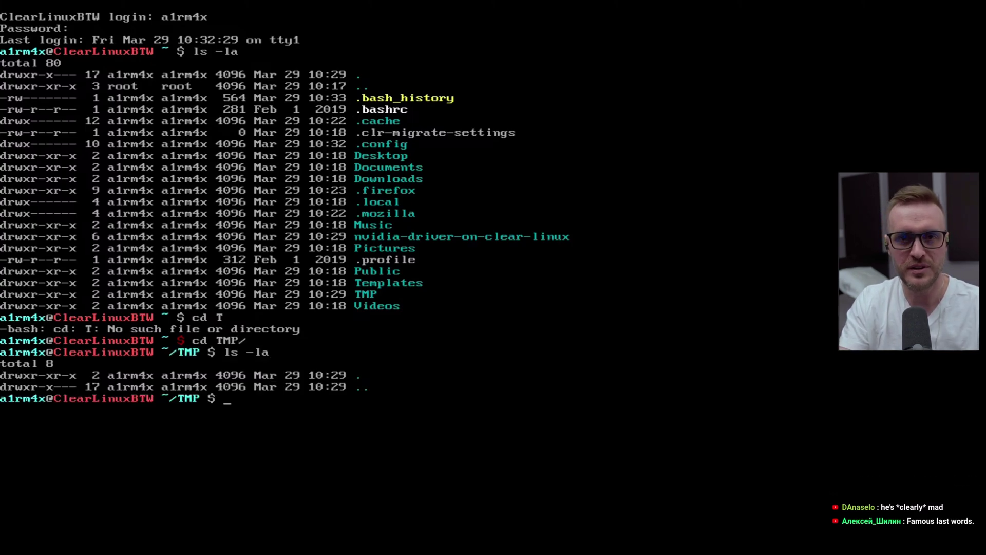
{"action": "type", "text": "cd .."}
{"action": "key", "text": "Return"}
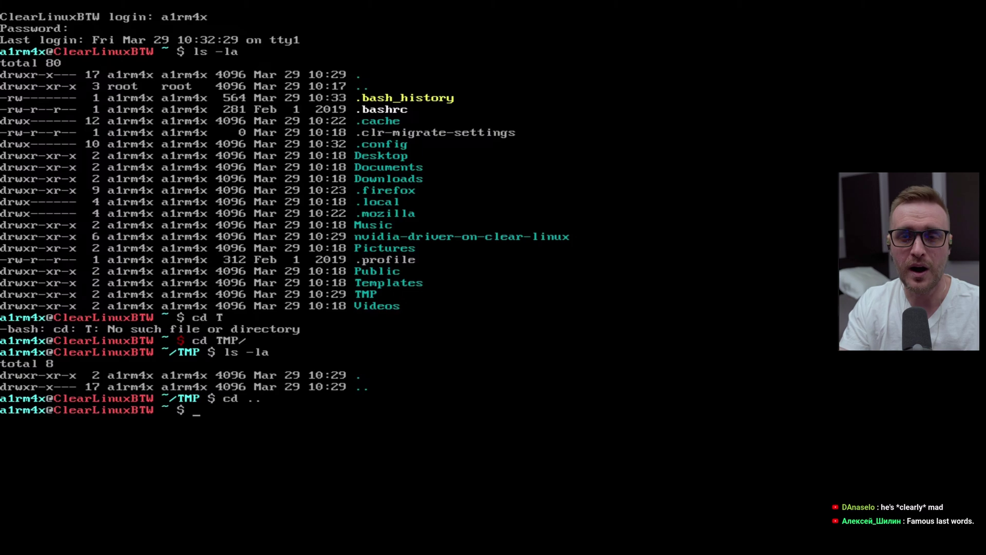
{"action": "type", "text": "ls -la"}
{"action": "key", "text": "Return"}
Enter the nvidia-driver-on-clear-linux folder and list its files with ls -la
{"action": "type", "text": "cd n"}
{"action": "key", "text": "Tab"}
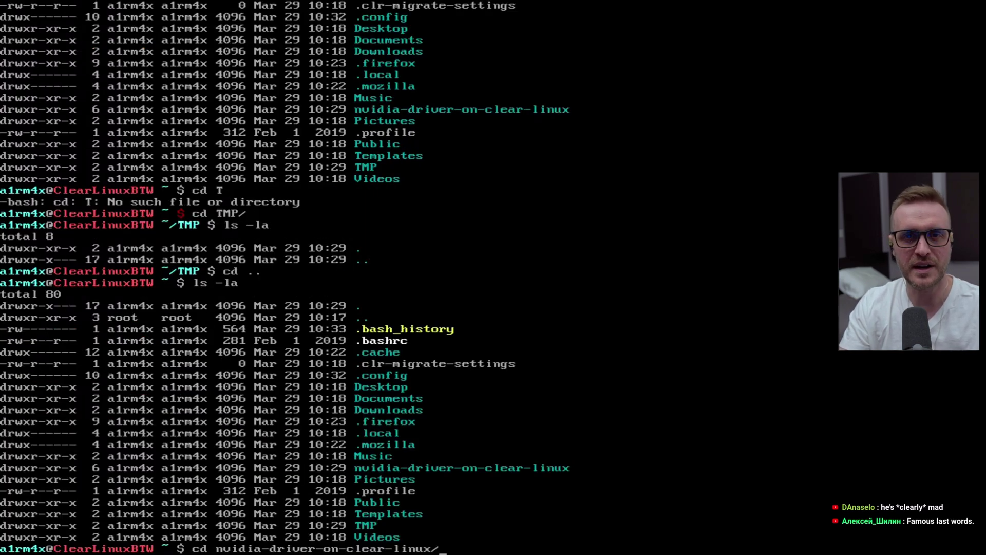
{"action": "key", "text": "Return"}
{"action": "type", "text": "ls -la"}
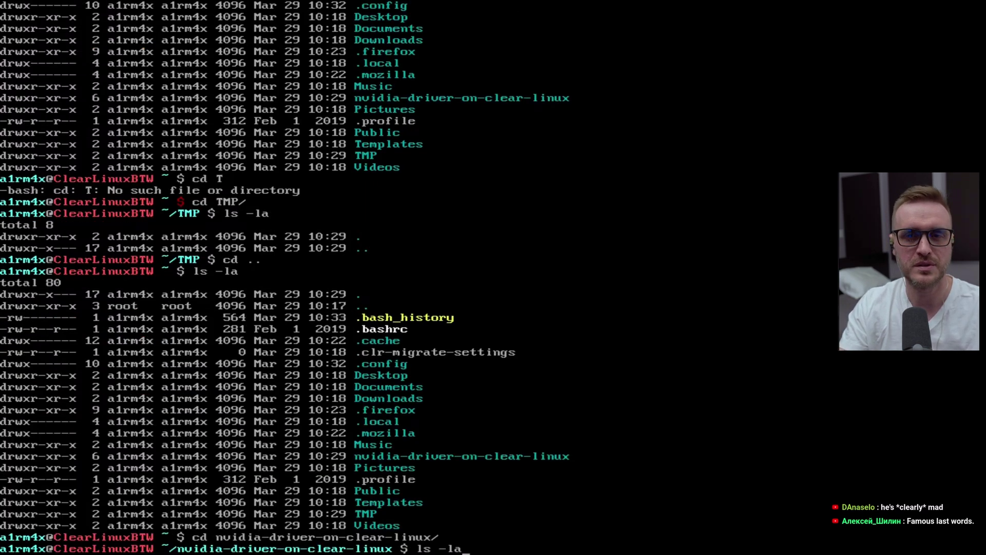
{"action": "key", "text": "Return"}
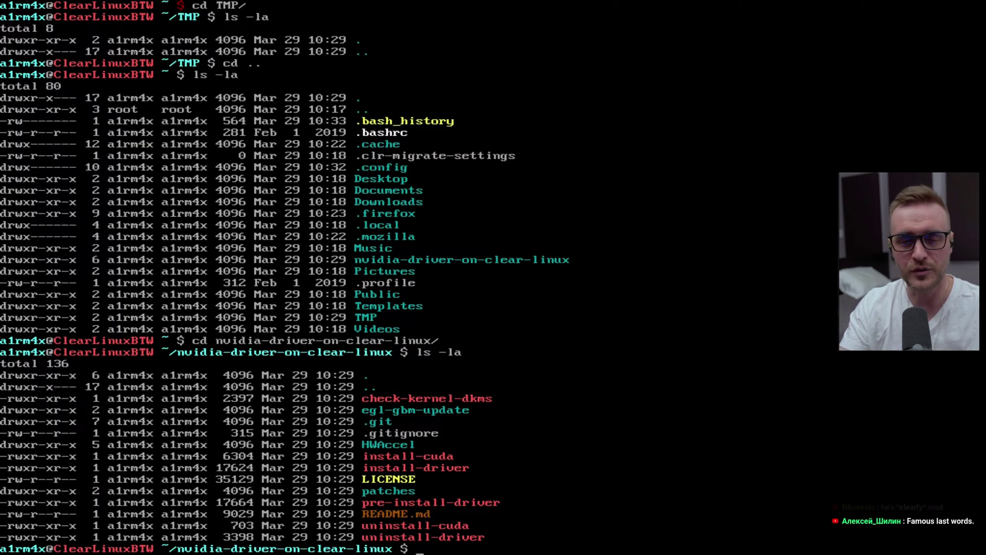
Try running ./install-driver with bash, then with sudo, entering the account password
{"action": "type", "text": "./install-"}
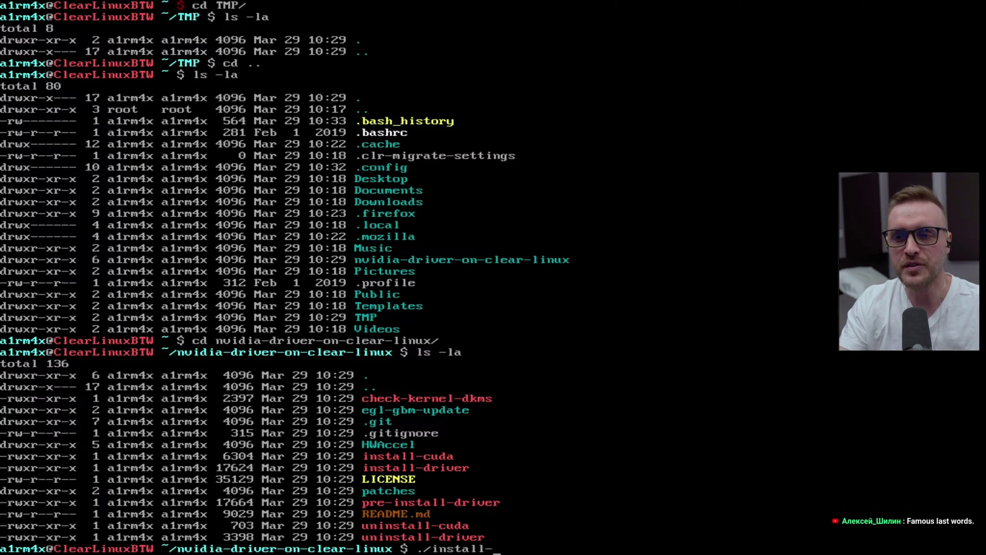
{"action": "type", "text": "dr"}
{"action": "key", "text": "Tab"}
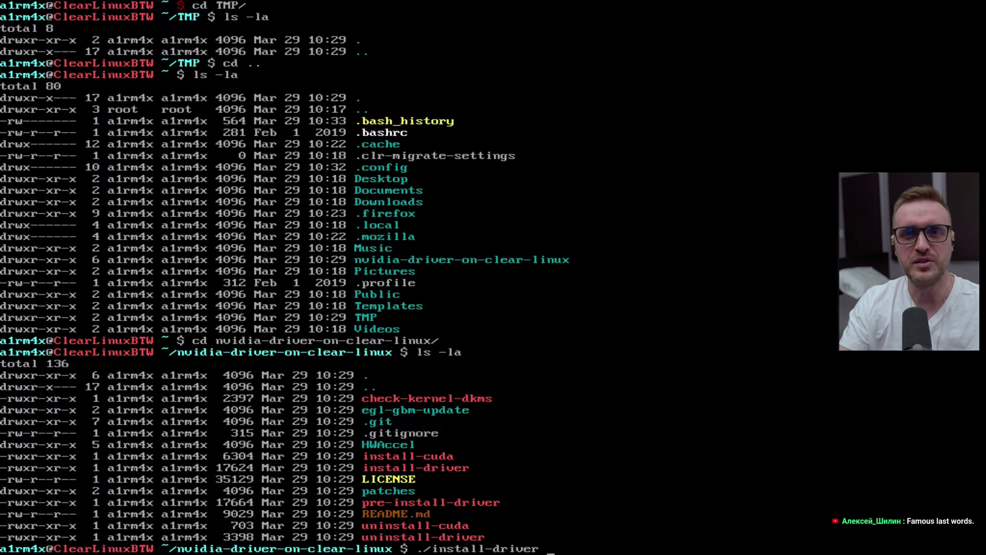
{"action": "key", "text": "ctrl+Left"}
{"action": "key", "text": "ctrl+Left"}
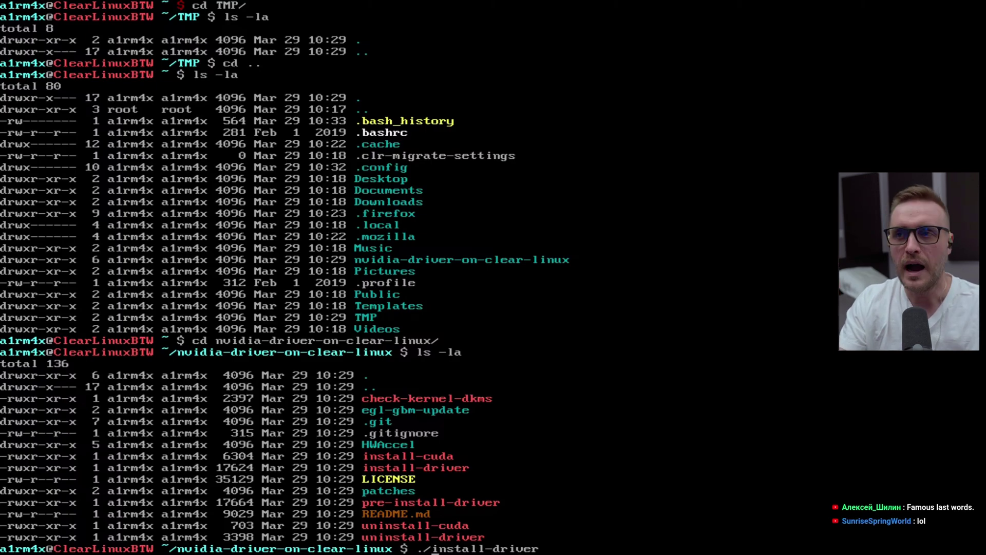
{"action": "type", "text": "bash"}
{"action": "key", "text": "Return"}
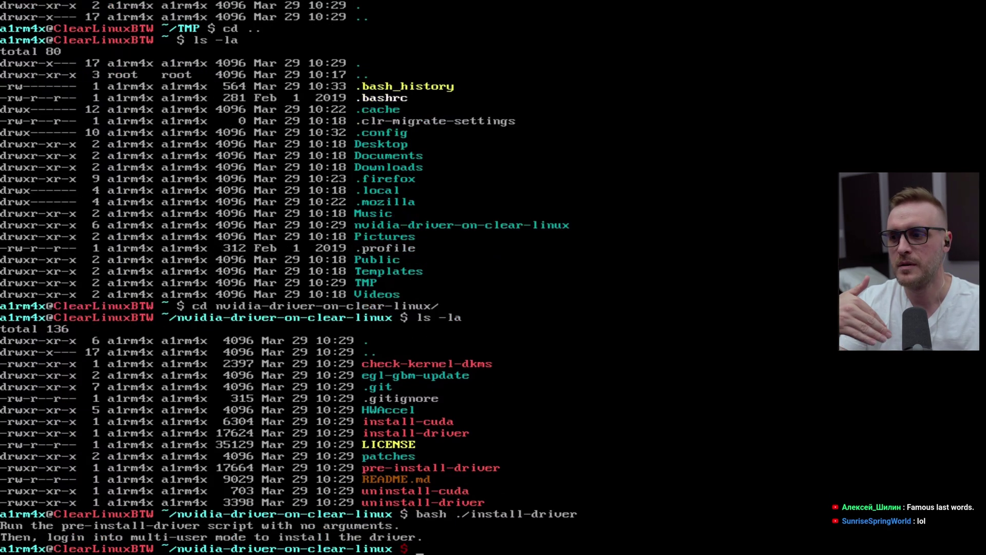
{"action": "key", "text": "Up"}
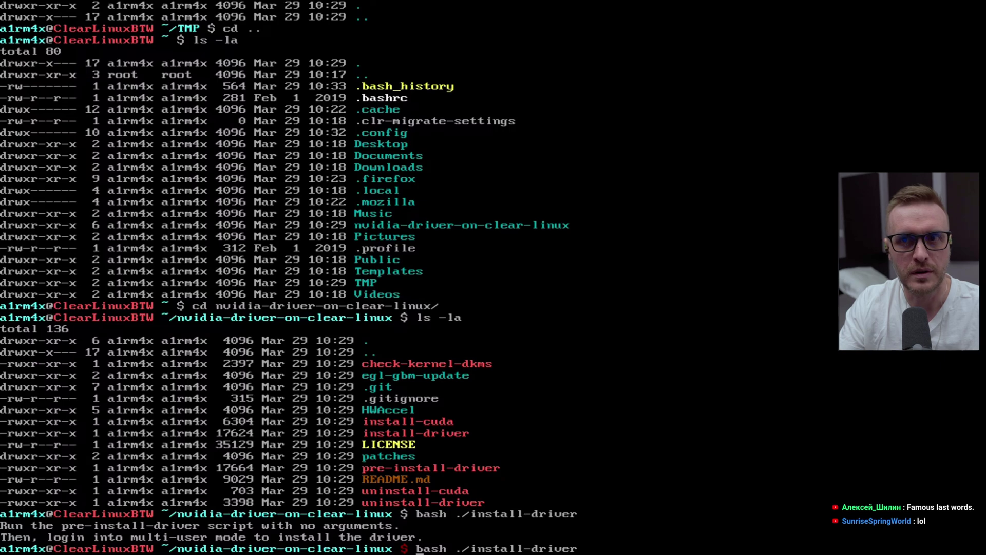
{"action": "key", "text": "Up"}
{"action": "key", "text": "Up"}
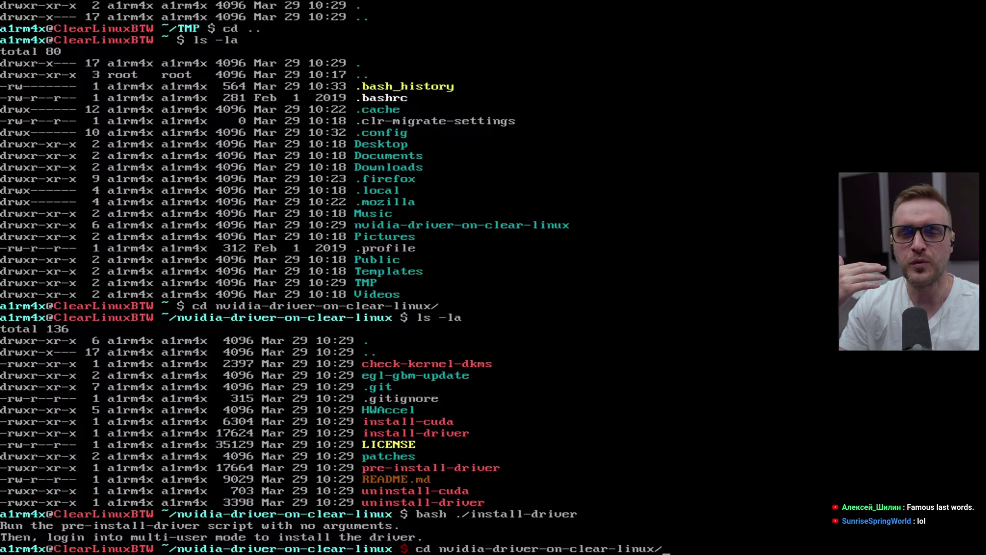
{"action": "key", "text": "Down"}
{"action": "key", "text": "Down"}
{"action": "key", "text": "Down"}
{"action": "key", "text": "Up"}
{"action": "key", "text": "Left"}
{"action": "key", "text": "Left"}
{"action": "key", "text": "Left"}
{"action": "key", "text": "Left"}
{"action": "key", "text": "Left"}
{"action": "key", "text": "Left"}
{"action": "key", "text": "Left"}
{"action": "key", "text": "Left"}
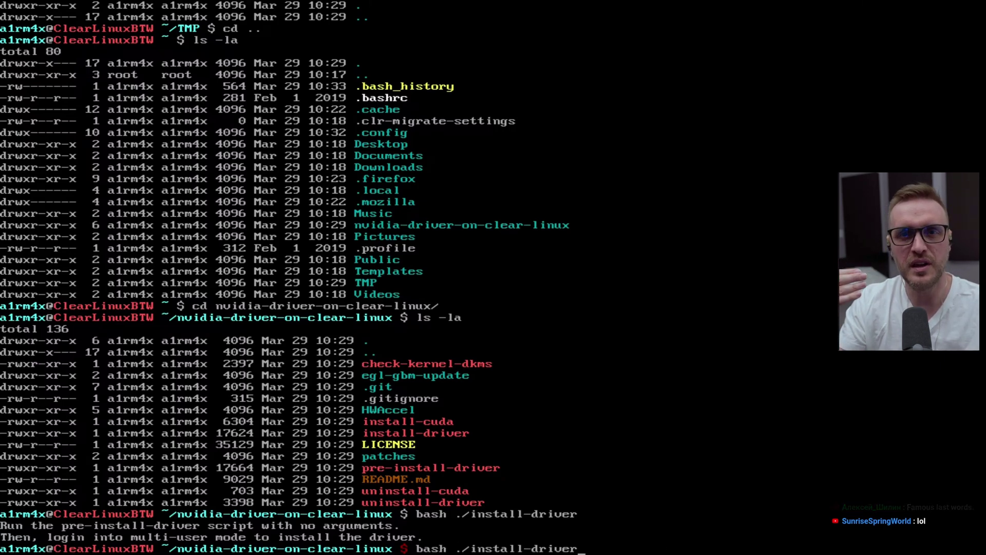
{"action": "key", "text": "Delete"}
{"action": "key", "text": "Delete"}
{"action": "key", "text": "Delete"}
{"action": "key", "text": "Delete"}
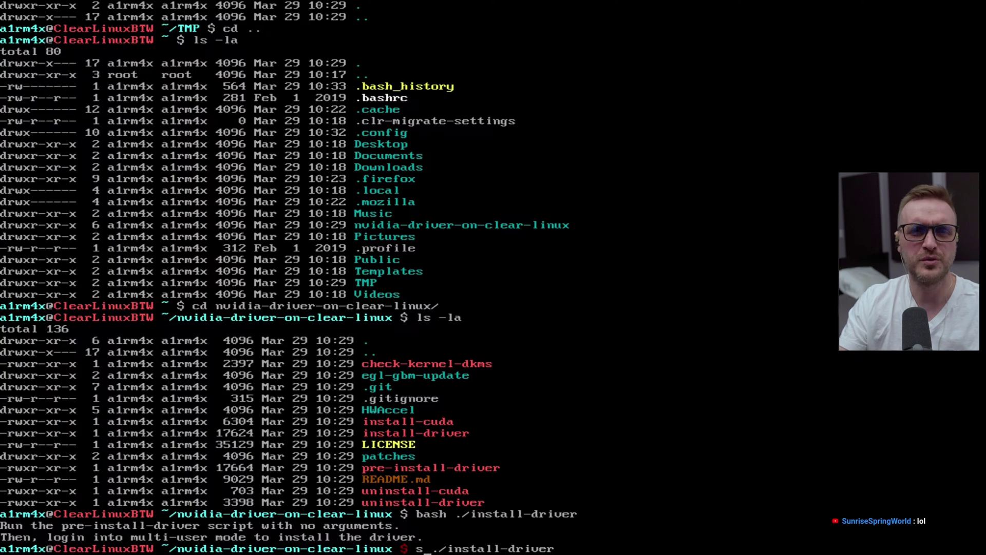
{"action": "type", "text": "sudo"}
{"action": "key", "text": "Return"}
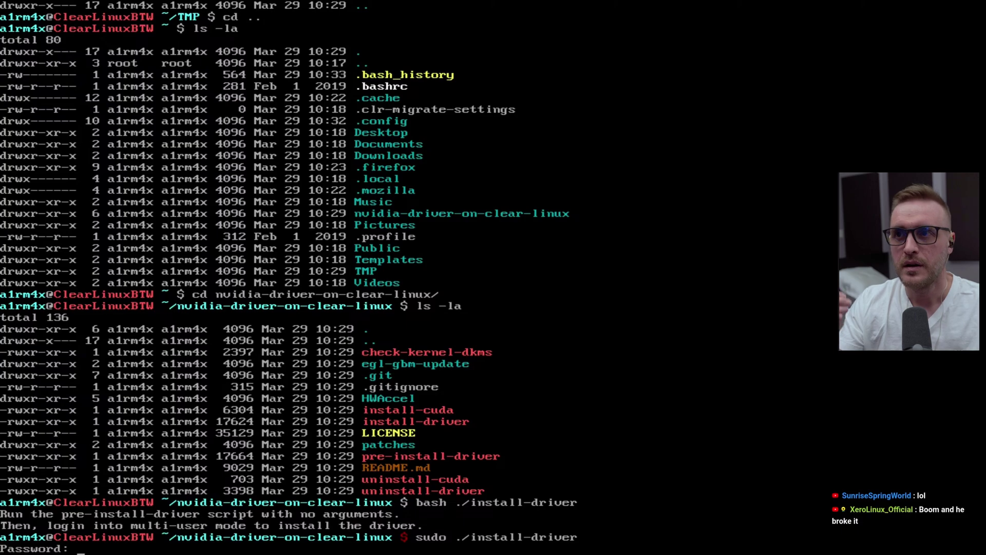
{"action": "key", "text": "Return"}
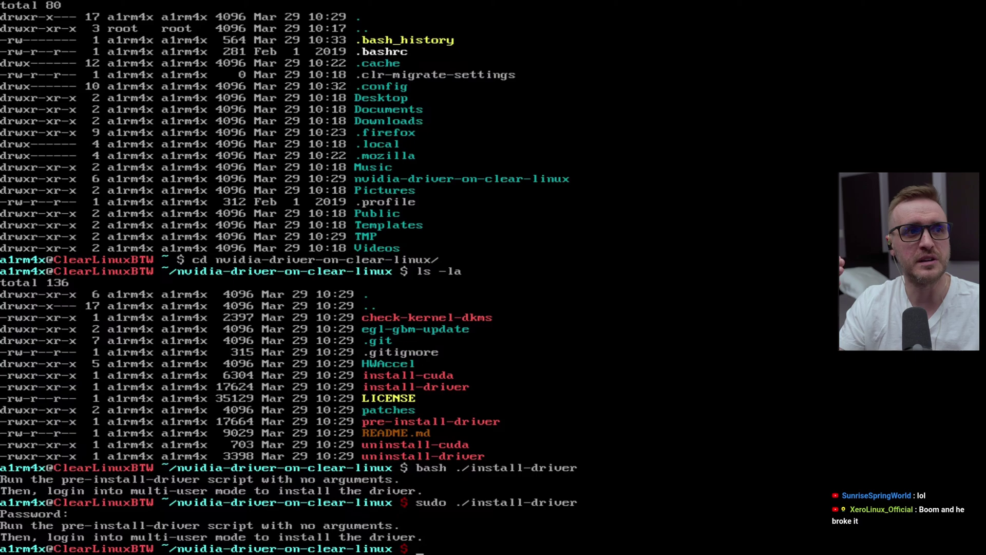
Run sudo ./pre-install-driver to switch the system to multi-user mode
{"action": "type", "text": "./pre-"}
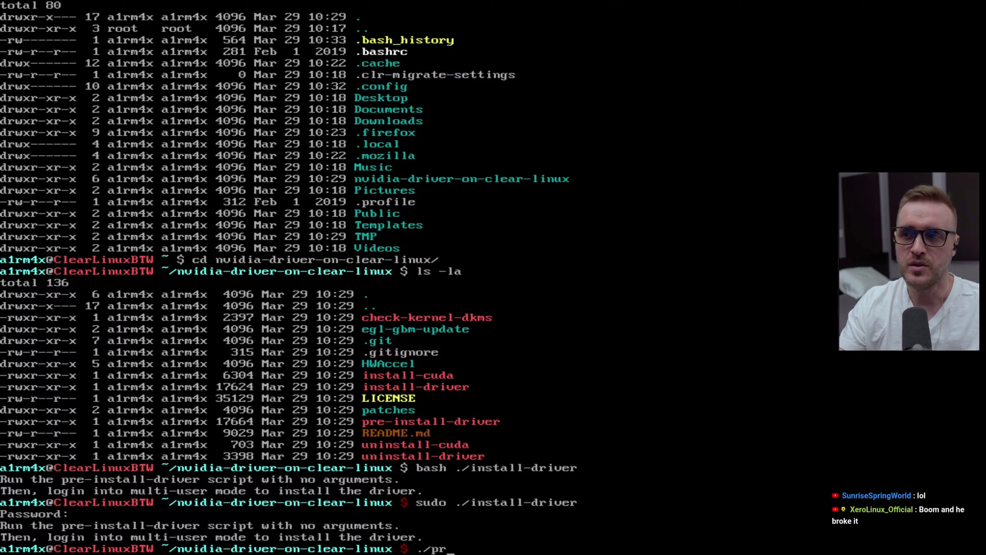
{"action": "key", "text": "Tab"}
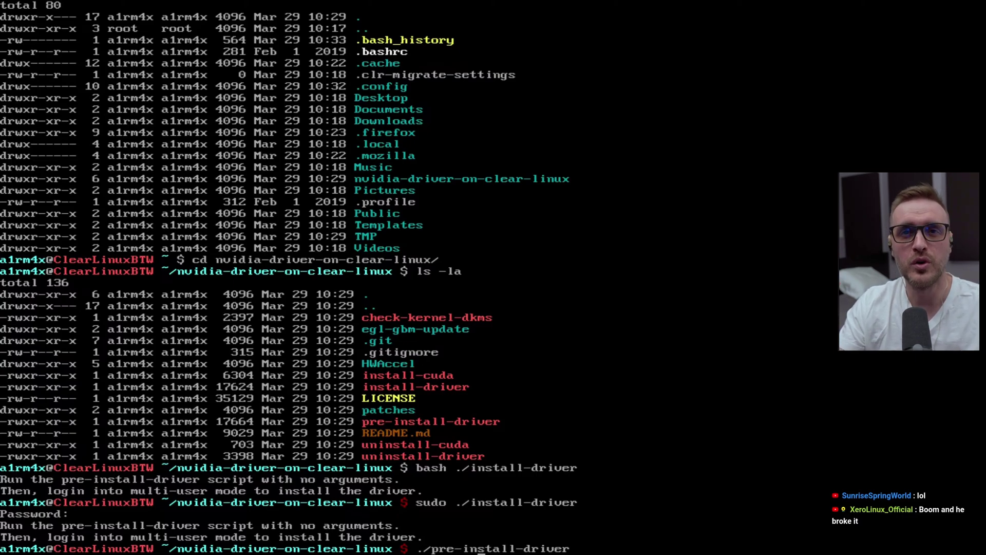
{"action": "type", "text": "sudo"}
{"action": "key", "text": "Return"}
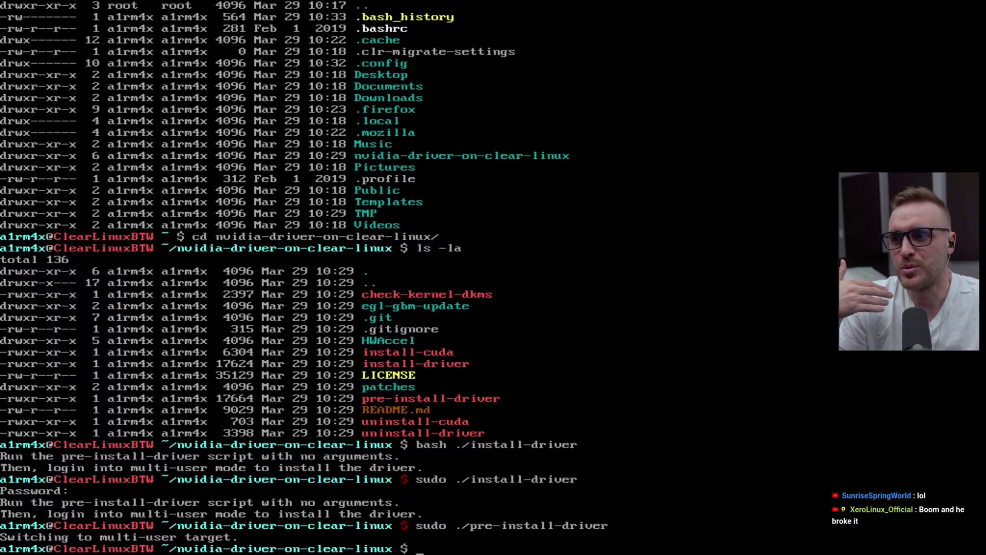
Run sudo ./install-driver, then rerun it as sudo ./install-driver 550 to install NVIDIA 550.67
{"action": "key", "text": "Up"}
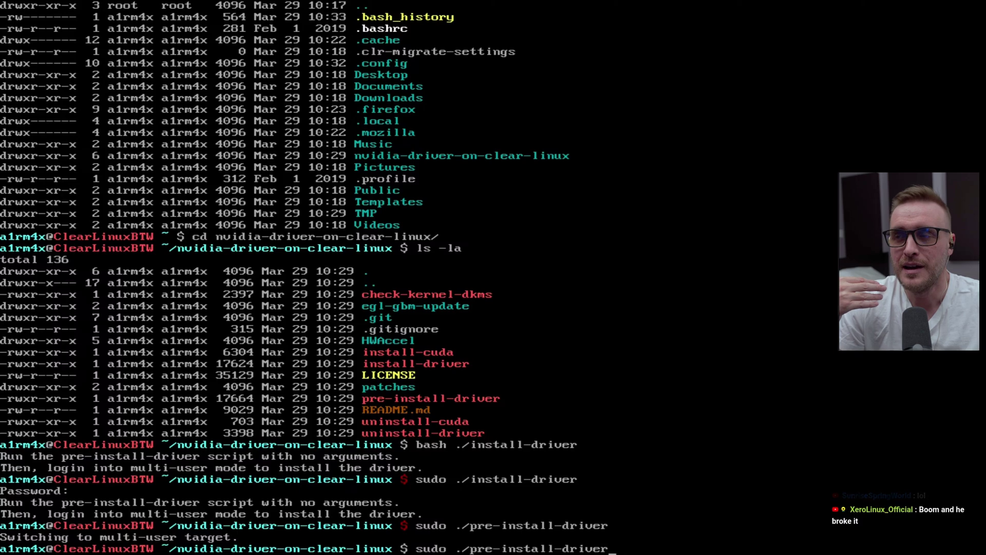
{"action": "key", "text": "BackSpace"}
{"action": "key", "text": "BackSpace"}
{"action": "key", "text": "BackSpace"}
{"action": "key", "text": "BackSpace"}
{"action": "key", "text": "BackSpace"}
{"action": "key", "text": "BackSpace"}
{"action": "key", "text": "BackSpace"}
{"action": "key", "text": "BackSpace"}
{"action": "key", "text": "BackSpace"}
{"action": "key", "text": "BackSpace"}
{"action": "key", "text": "BackSpace"}
{"action": "key", "text": "BackSpace"}
{"action": "key", "text": "BackSpace"}
{"action": "key", "text": "BackSpace"}
{"action": "key", "text": "BackSpace"}
{"action": "key", "text": "BackSpace"}
{"action": "key", "text": "BackSpace"}
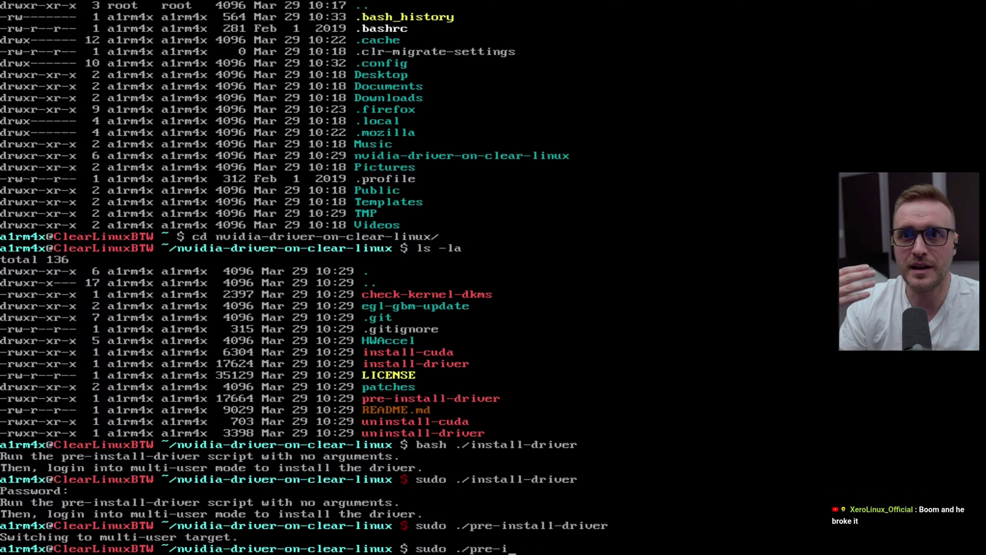
{"action": "key", "text": "BackSpace"}
{"action": "type", "text": "i"}
{"action": "key", "text": "Tab"}
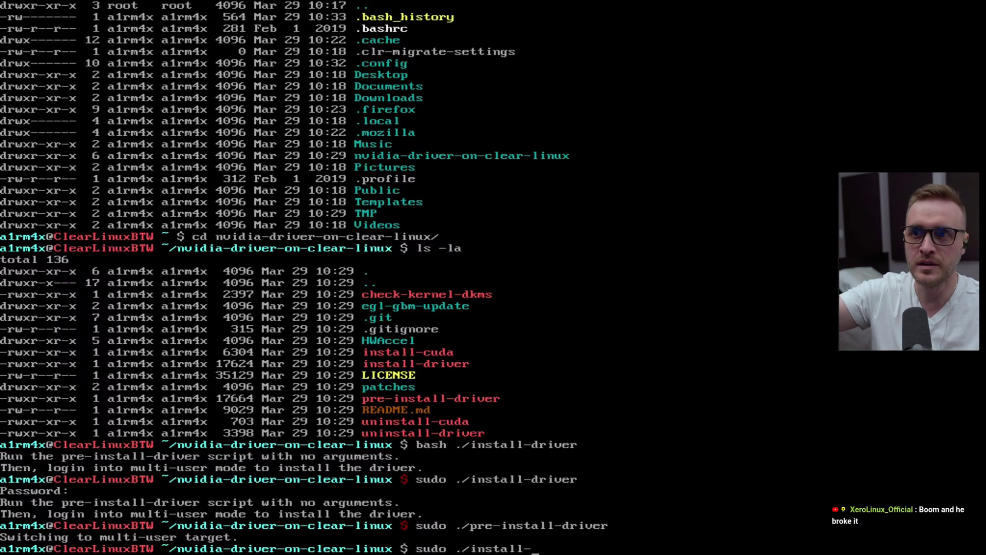
{"action": "type", "text": "d"}
{"action": "key", "text": "Tab"}
{"action": "key", "text": "Return"}
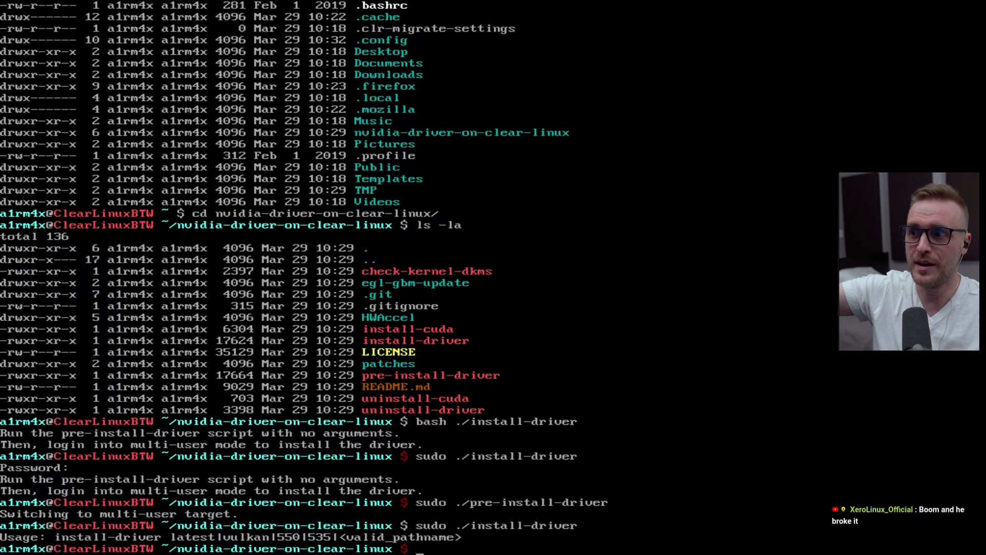
{"action": "key", "text": "Up"}
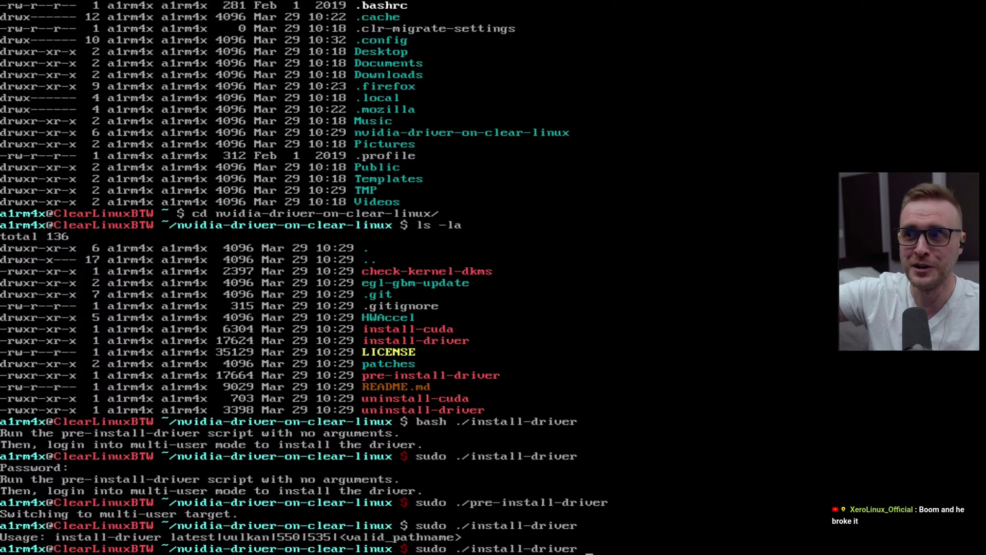
{"action": "type", "text": "550"}
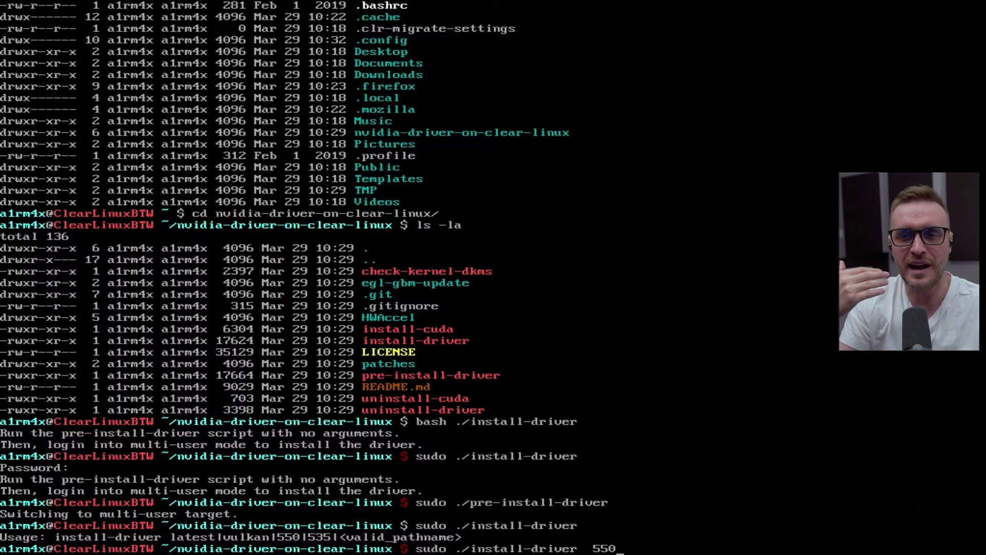
{"action": "key", "text": "Return"}
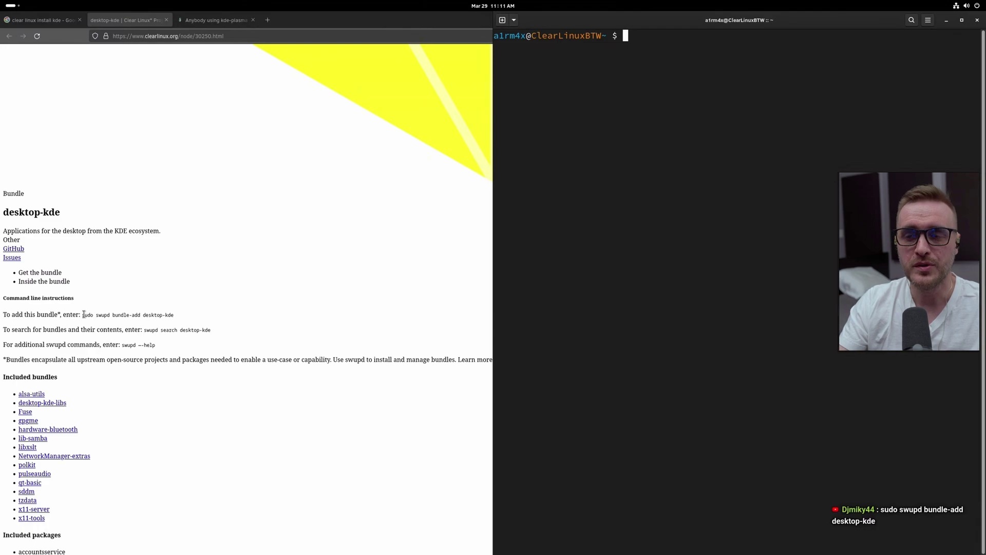
Paste the copied swupd bundle-add desktop-kde command into a new terminal and run it with the sudo password
{"action": "left_click_drag", "start_coordinate": [82, 314], "coordinate": [182, 318]}
{"action": "key", "text": "super+c"}
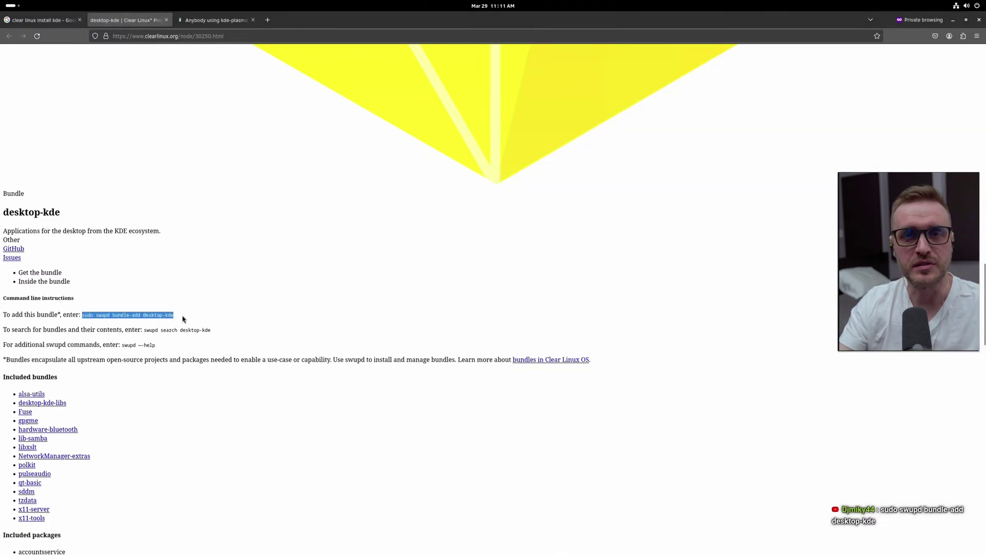
{"action": "key", "text": "ctrl+alt+t"}
{"action": "middle_click", "coordinate": [614, 209]}
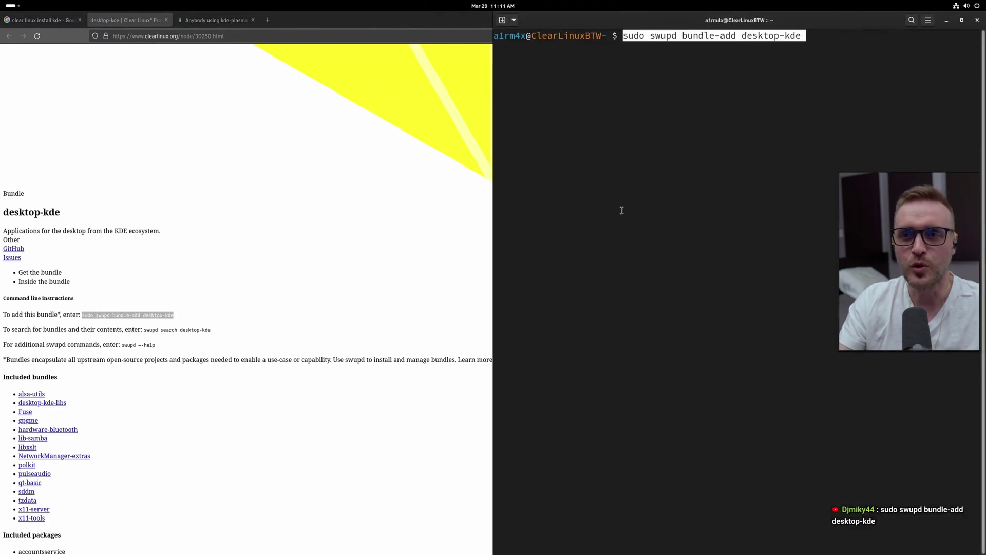
{"action": "key", "text": "Return"}
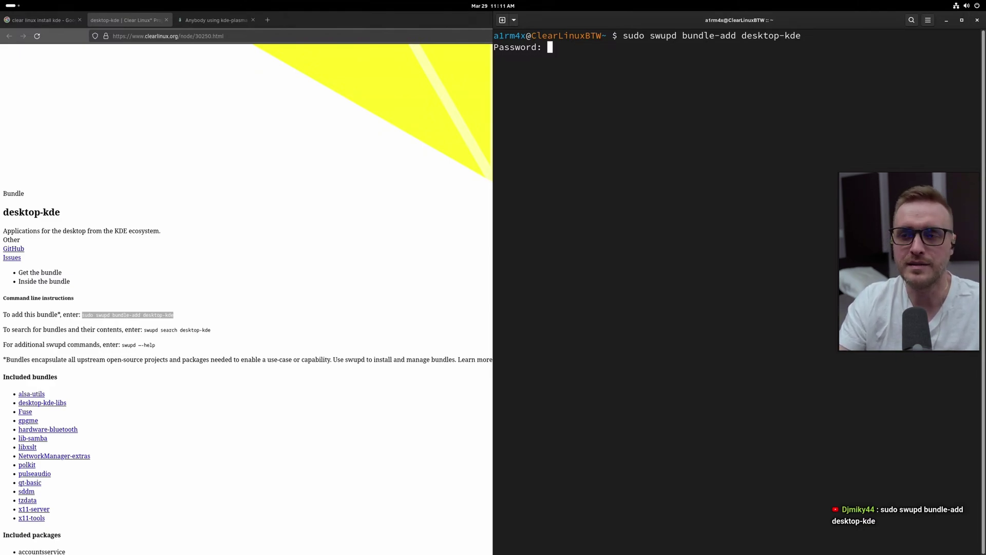
{"action": "key", "text": "Return"}
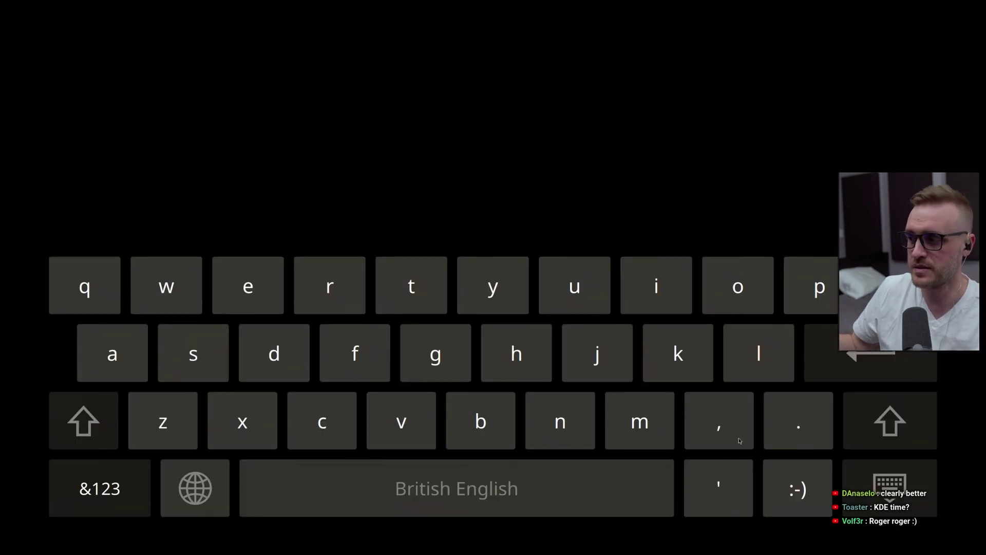
Dismiss the on-screen keyboard and enter the password to log into the Plasma (X11) session
{"action": "left_click", "coordinate": [913, 496]}
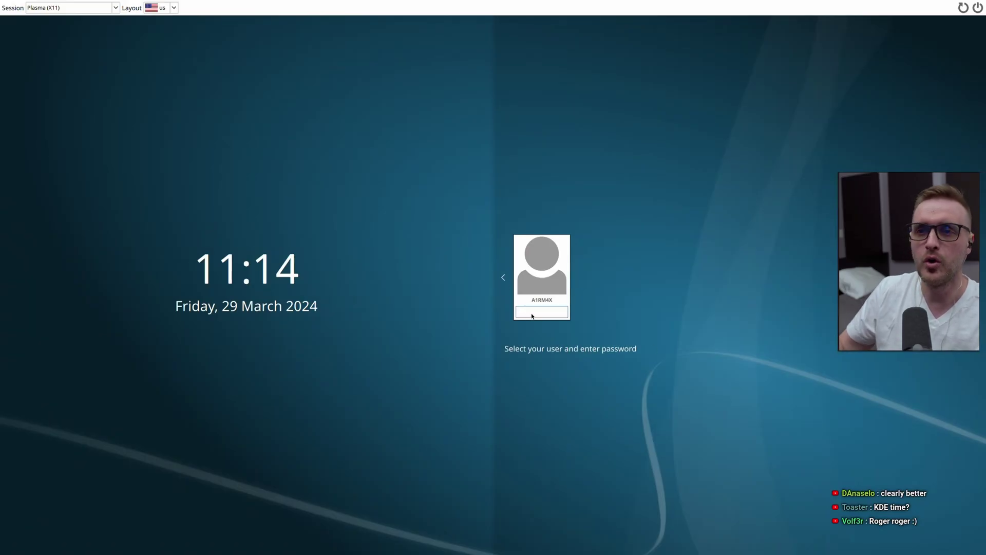
{"action": "type", "text": "•"}
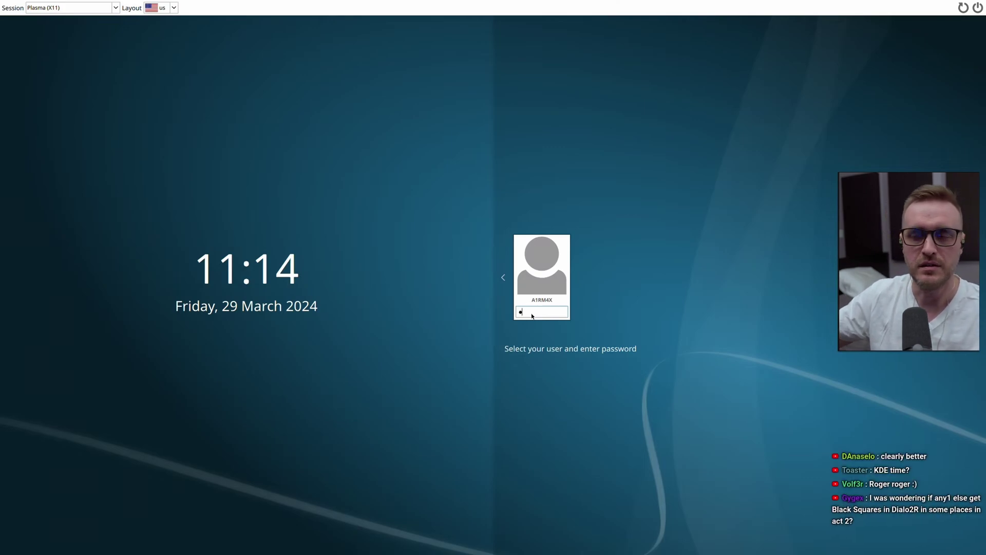
{"action": "type", "text": "•"}
{"action": "type", "text": "*****"}
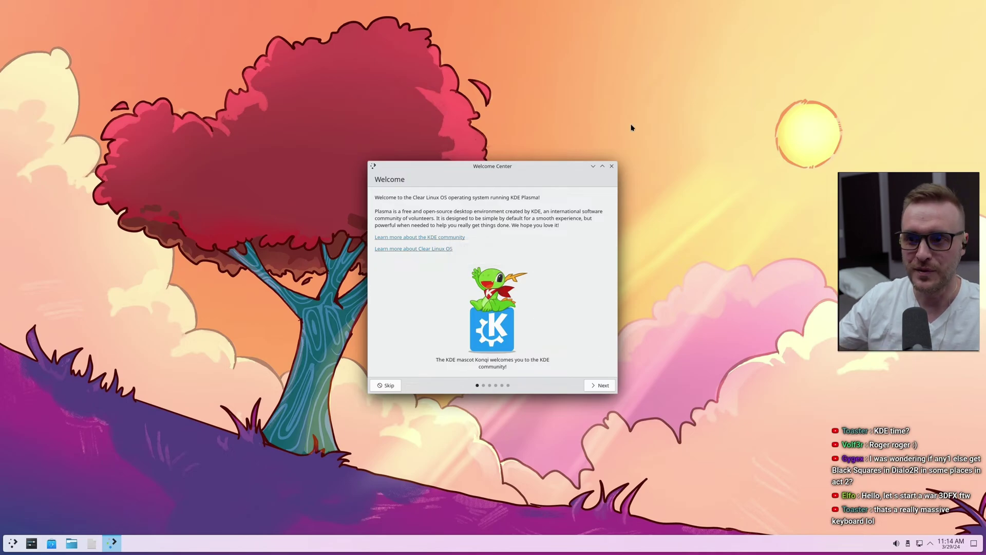
Close the Welcome Center and run neofetch in Konsole
{"action": "left_click", "coordinate": [611, 166]}
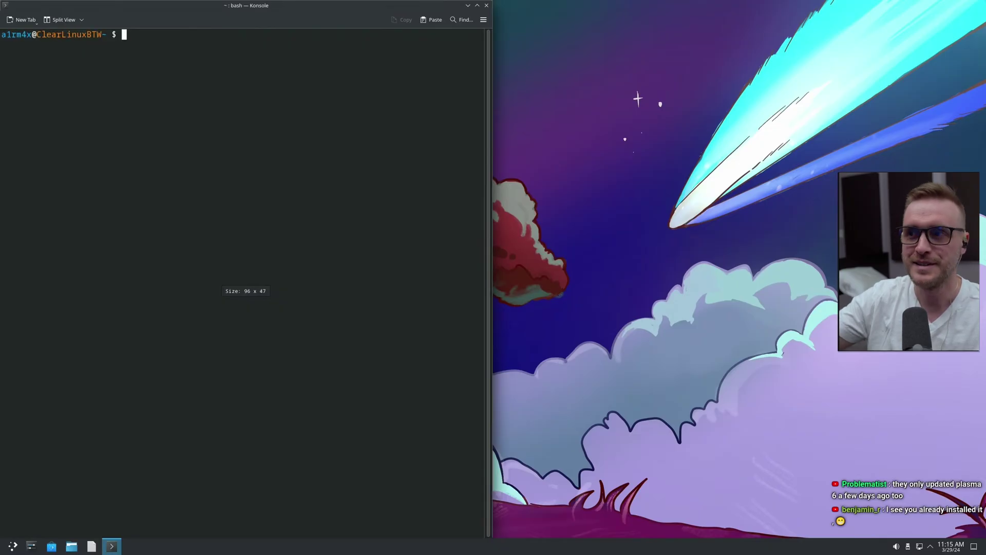
{"action": "type", "text": "neofetch"}
{"action": "key", "text": "Return"}
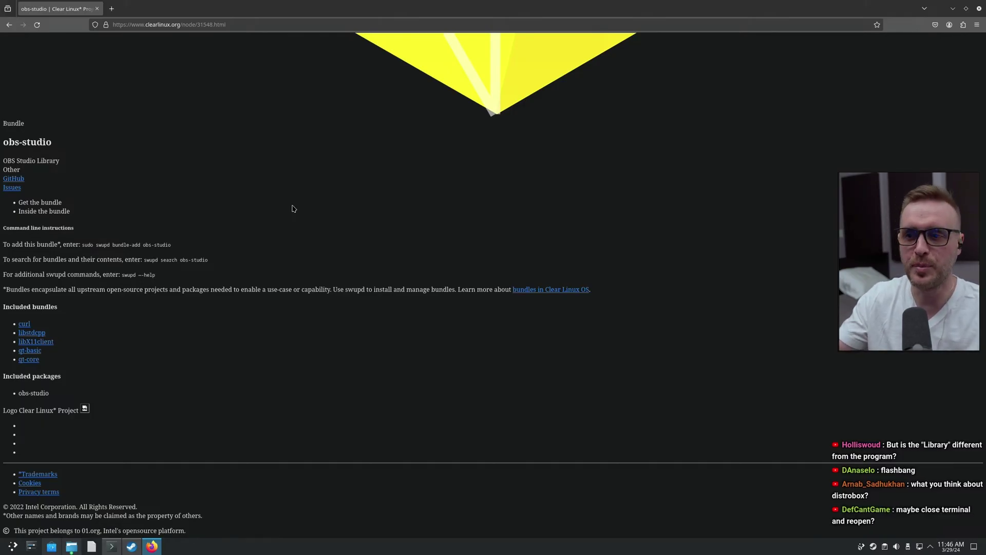
Restart Konsole and try running obs-studio as a command
{"action": "left_click", "coordinate": [112, 546]}
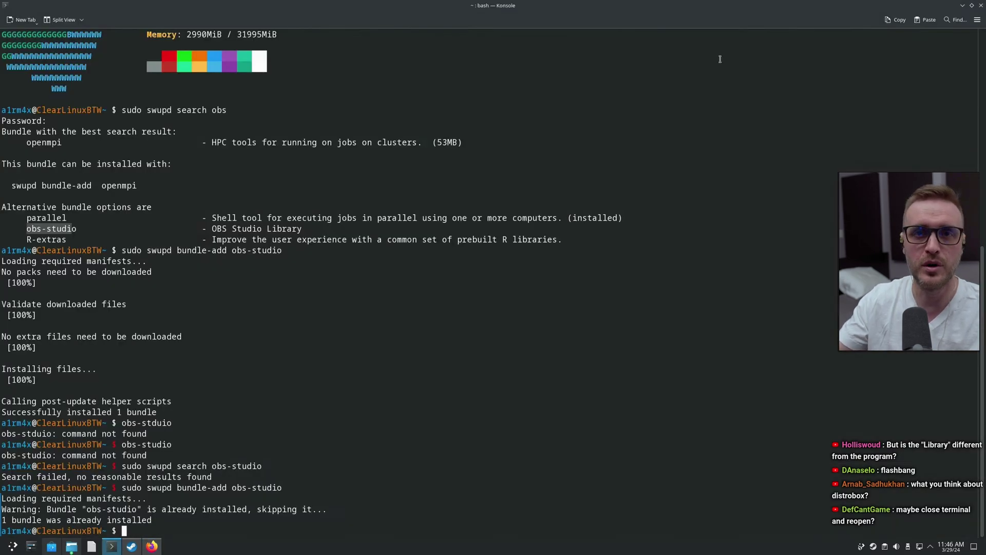
{"action": "left_click", "coordinate": [979, 8]}
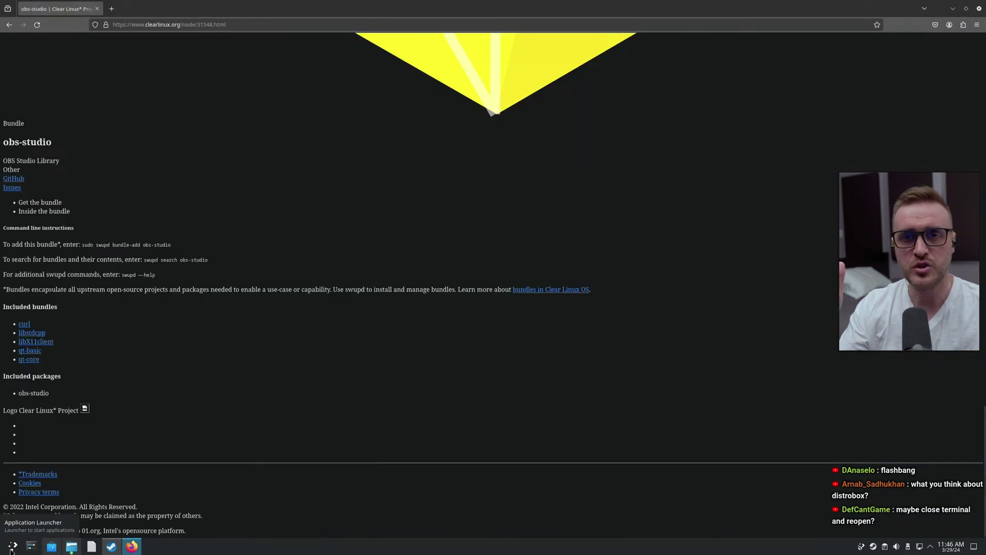
{"action": "key", "text": "ctrl+alt+t"}
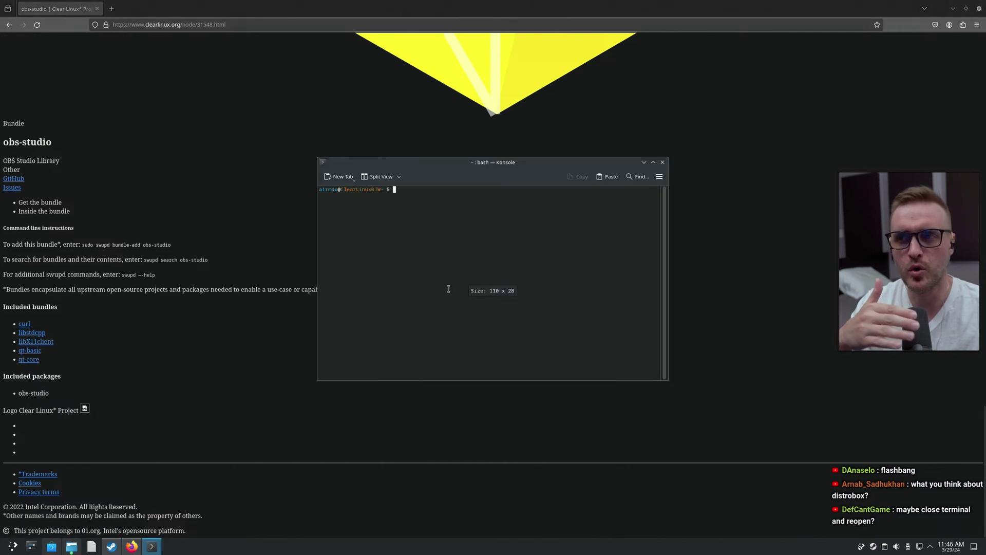
{"action": "type", "text": "obs-studio"}
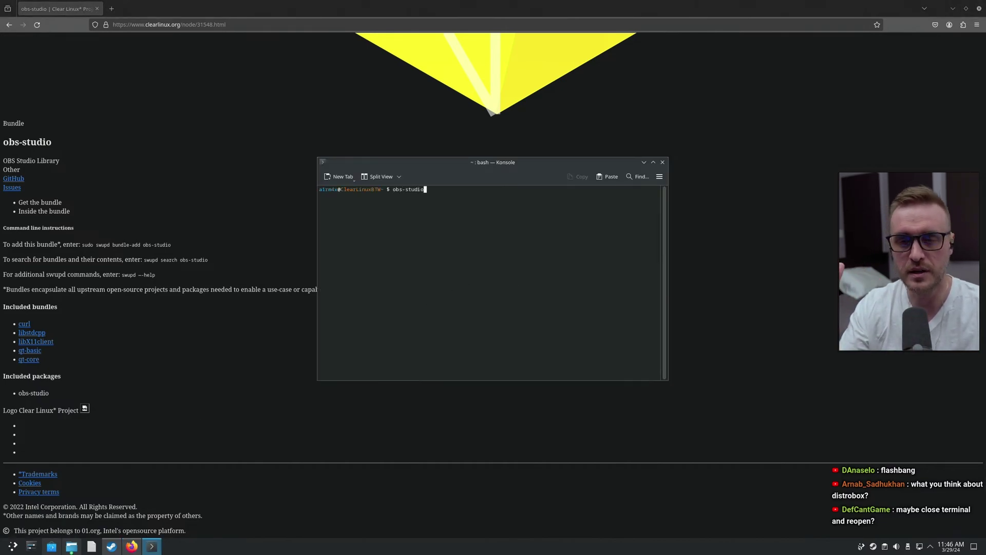
{"action": "key", "text": "Return"}
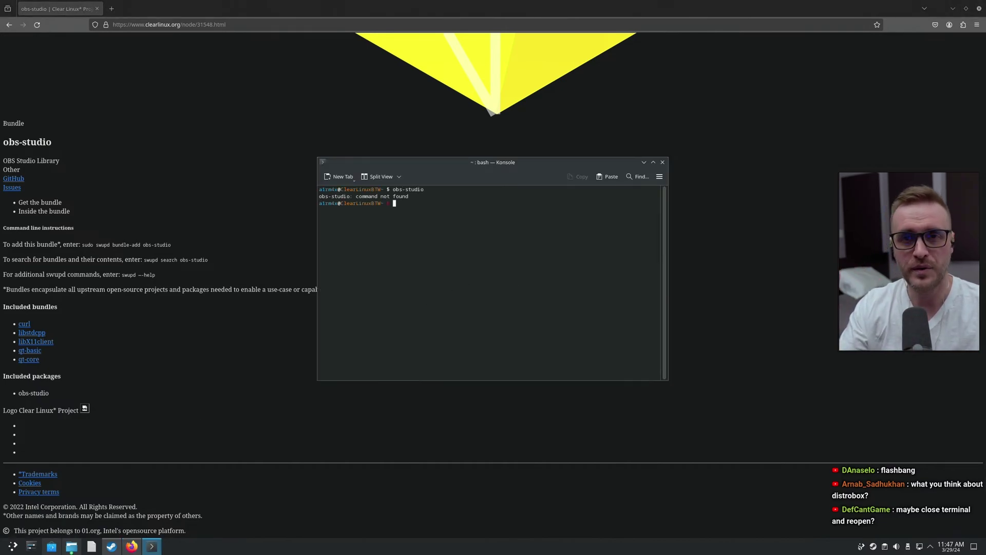
Search the whole filesystem with find / -name "*obs*" and snap the terminal to the left half
{"action": "type", "text": "find "}
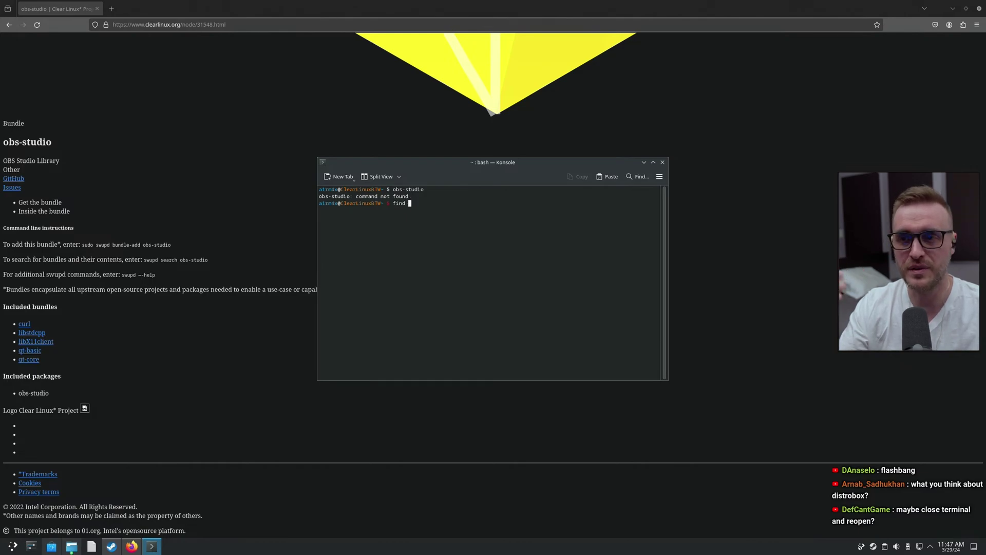
{"action": "type", "text": "/ -name "}
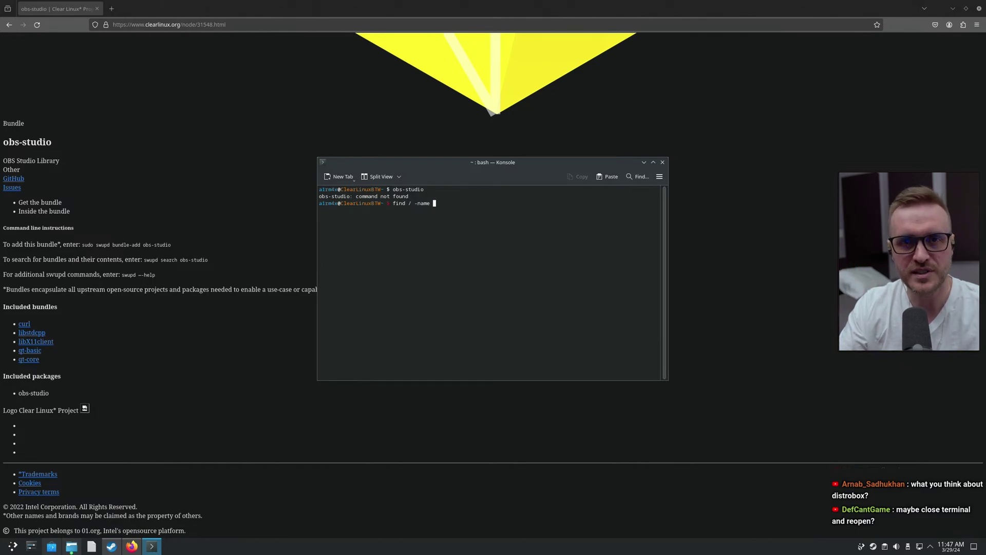
{"action": "type", "text": "\""}
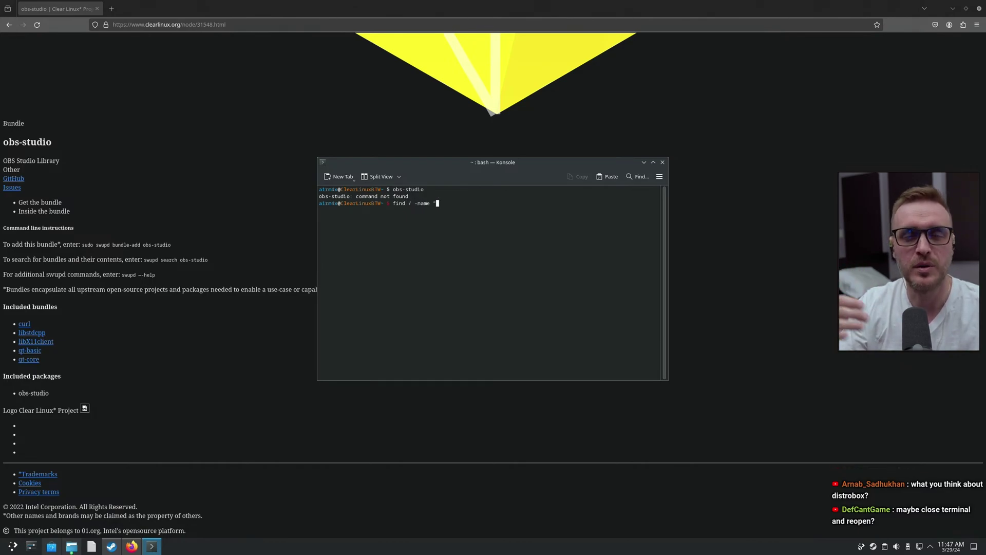
{"action": "type", "text": "*"}
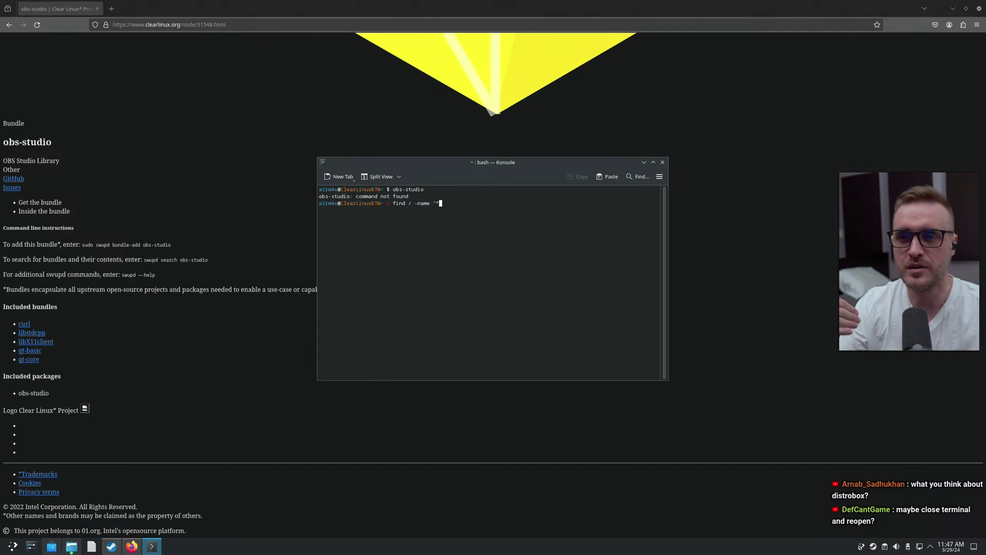
{"action": "type", "text": "obs*"}
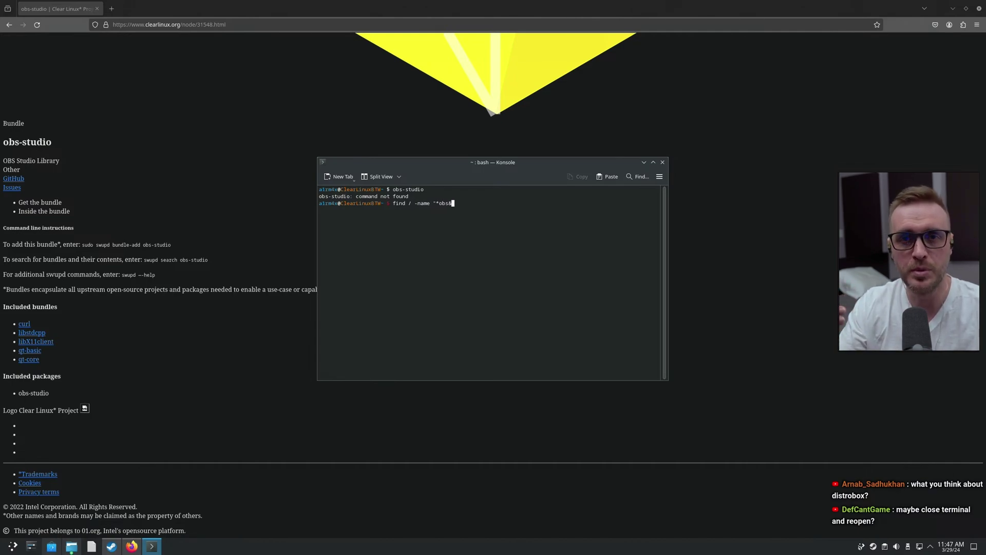
{"action": "key", "text": "BackSpace"}
{"action": "type", "text": "*\""}
{"action": "key", "text": "Return"}
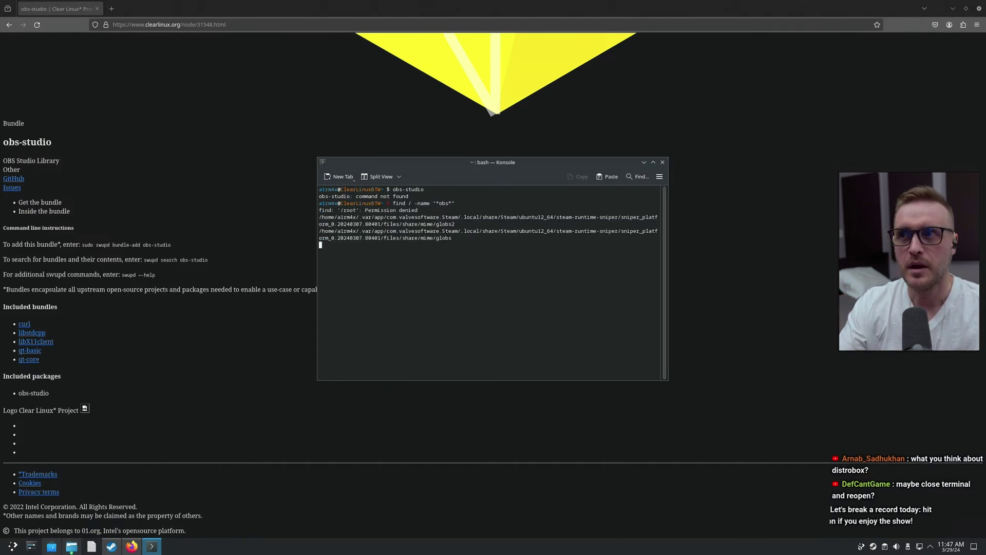
{"action": "key", "text": "super+Left"}
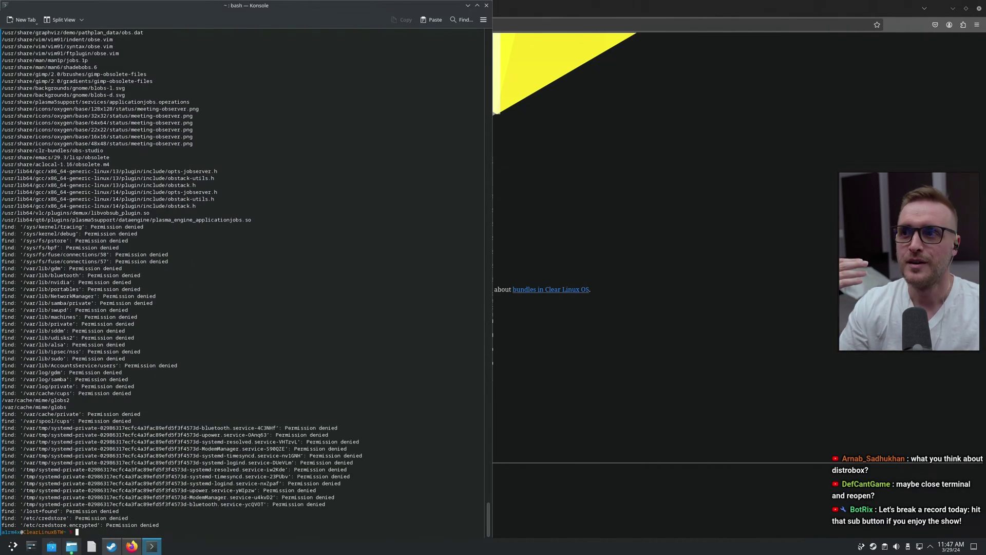
Rerun the search as find / -name "*obs-studio*" and select the /usr/share/clr-bundles/obs-studio result
{"action": "key", "text": "Up"}
{"action": "key", "text": "BackSpace"}
{"action": "key", "text": "BackSpace"}
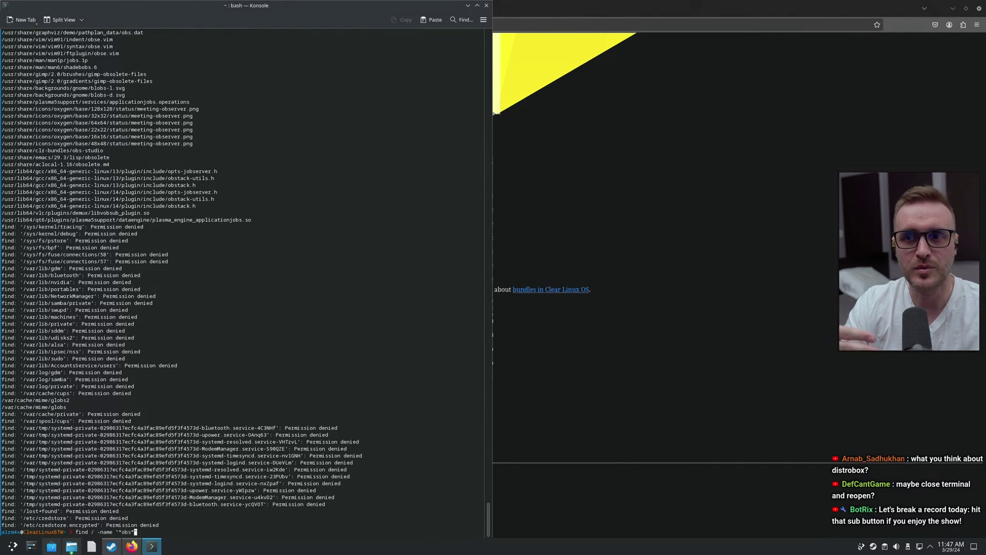
{"action": "type", "text": "-studio*\""}
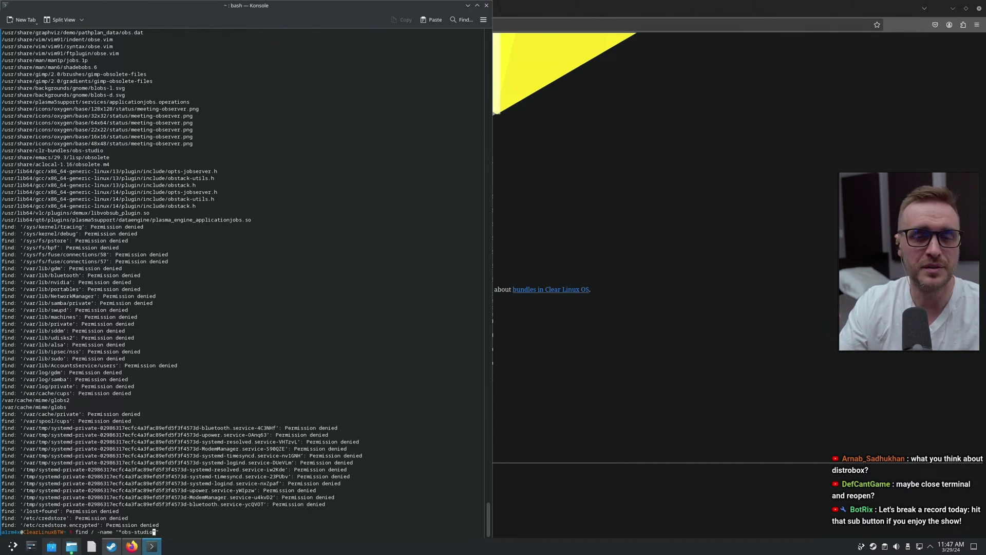
{"action": "key", "text": "Return"}
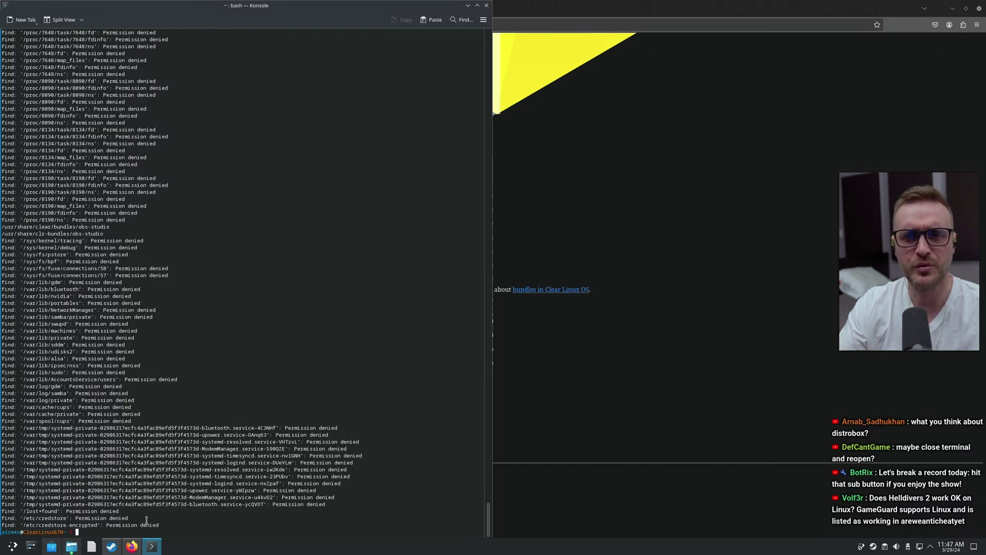
{"action": "scroll", "coordinate": [147, 521], "scroll_direction": "up", "scroll_amount": 1}
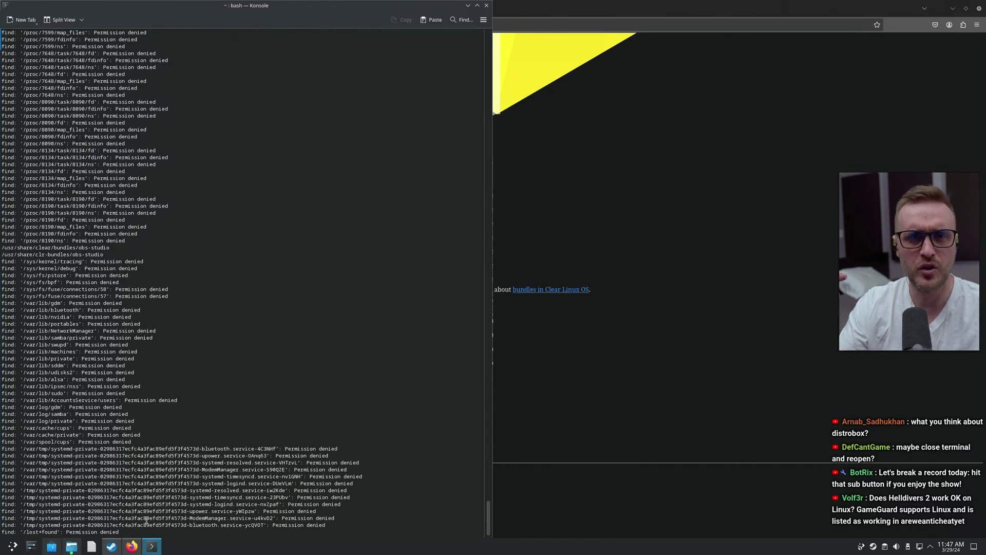
{"action": "triple_click", "coordinate": [4, 254]}
{"action": "key", "text": "ctrl+c"}
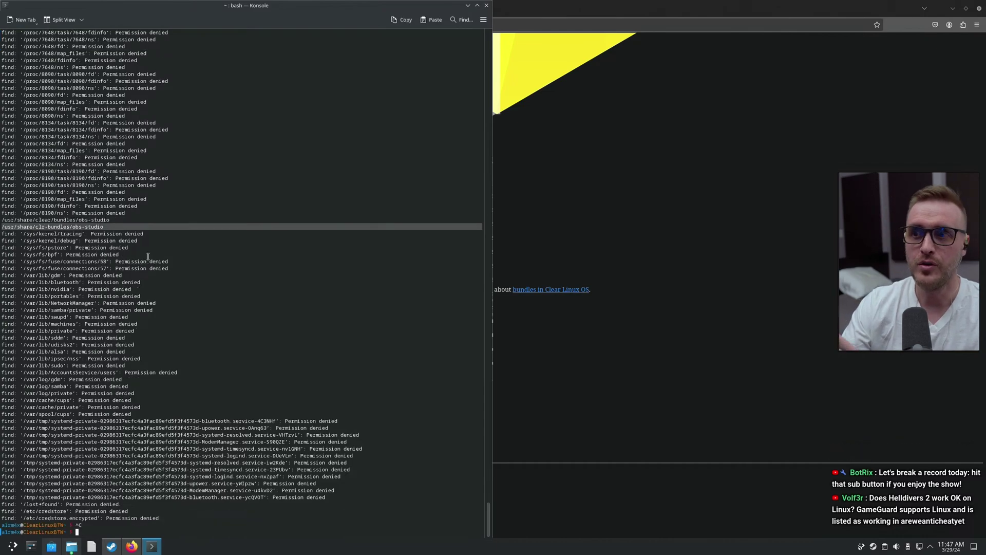
{"action": "type", "text": "xs"}
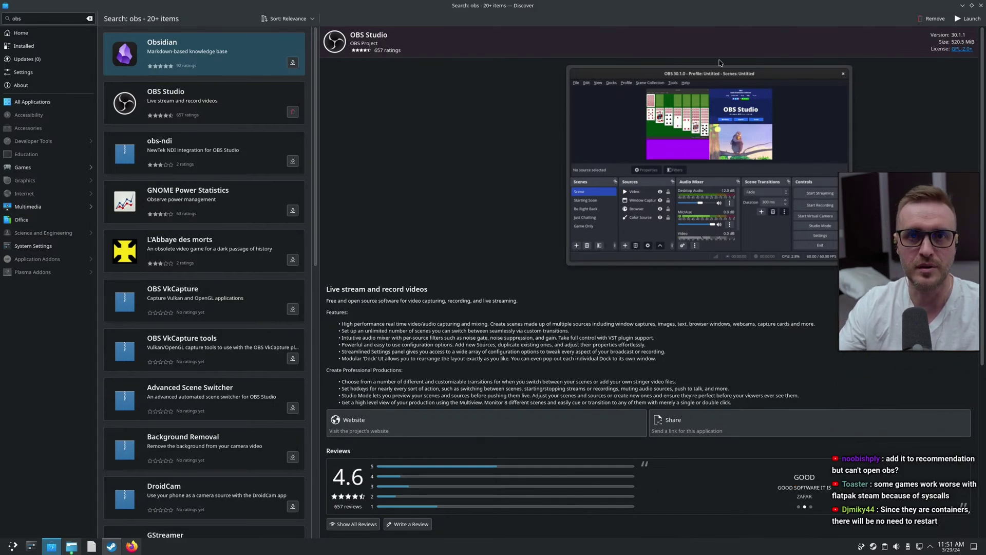
Launch OBS Studio from Discover, cancel the Auto-Configuration Wizard, and open File > Settings
{"action": "left_click", "coordinate": [964, 18]}
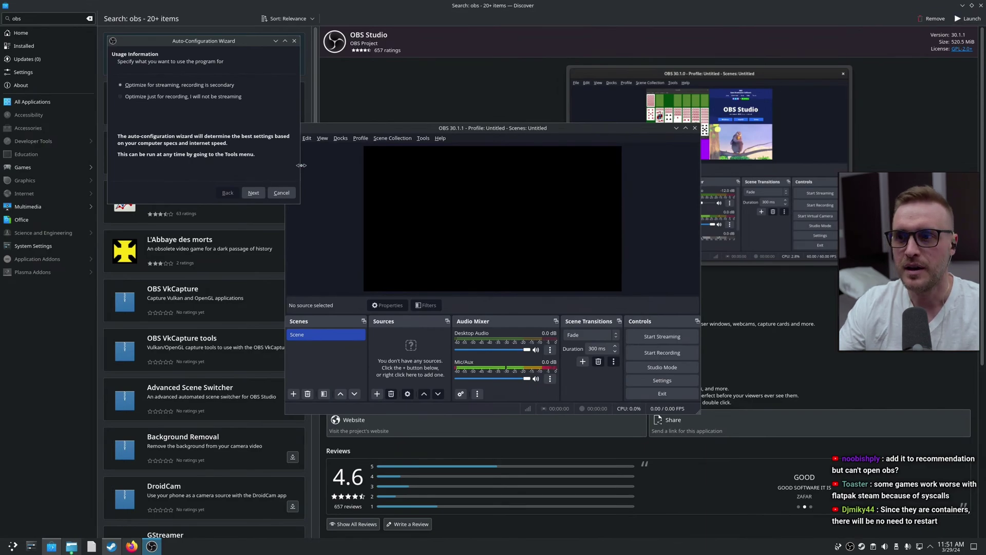
{"action": "left_click", "coordinate": [282, 193]}
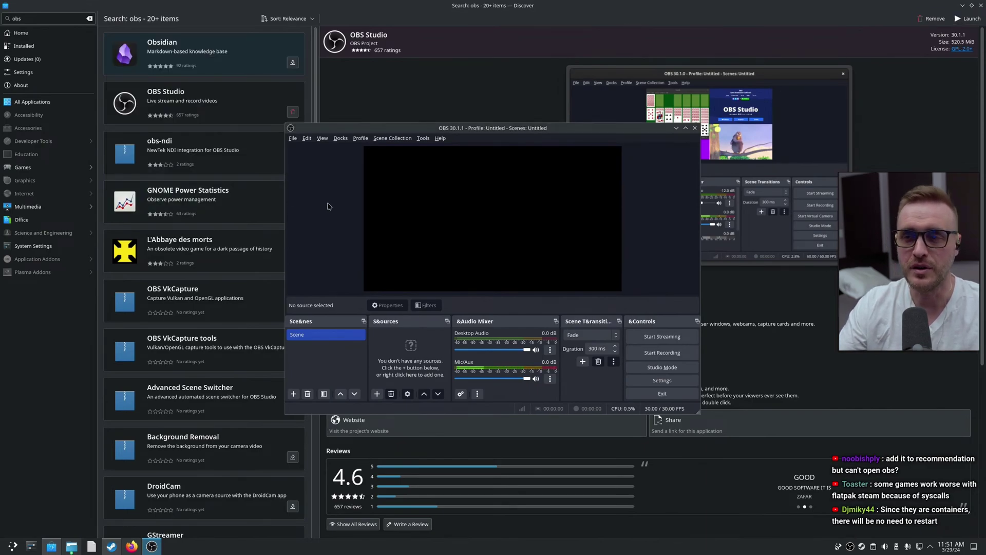
{"action": "left_click", "coordinate": [292, 137]}
{"action": "left_click", "coordinate": [302, 177]}
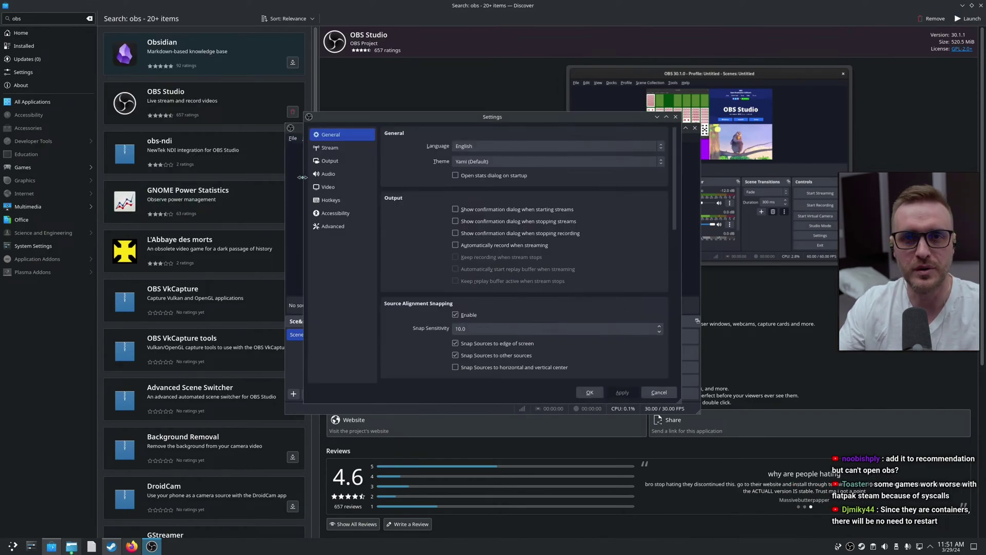